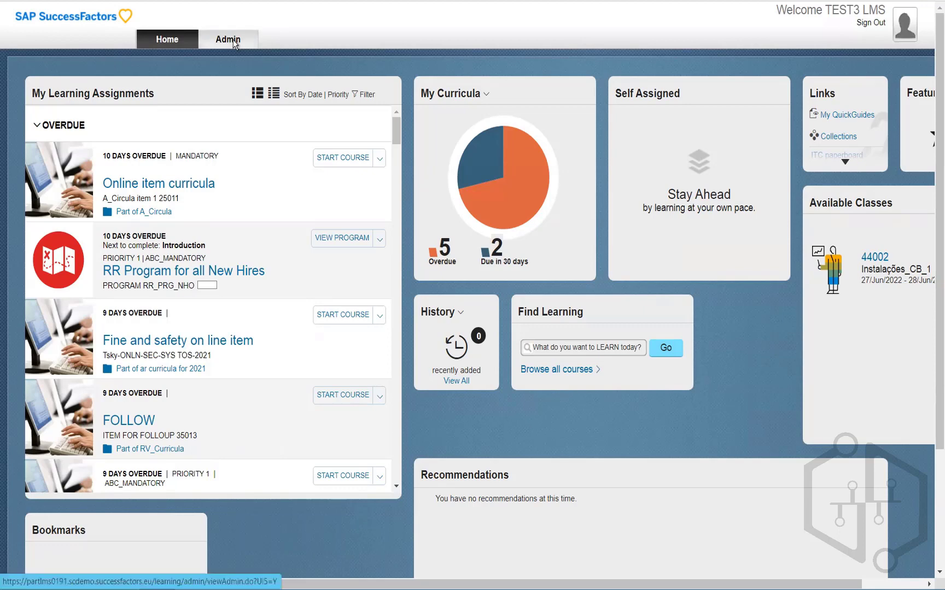
Step: Open Learning Administration and explore the Manage User Learning and Learning Activities menu sections
{"action": "left_click", "coordinate": [234, 44]}
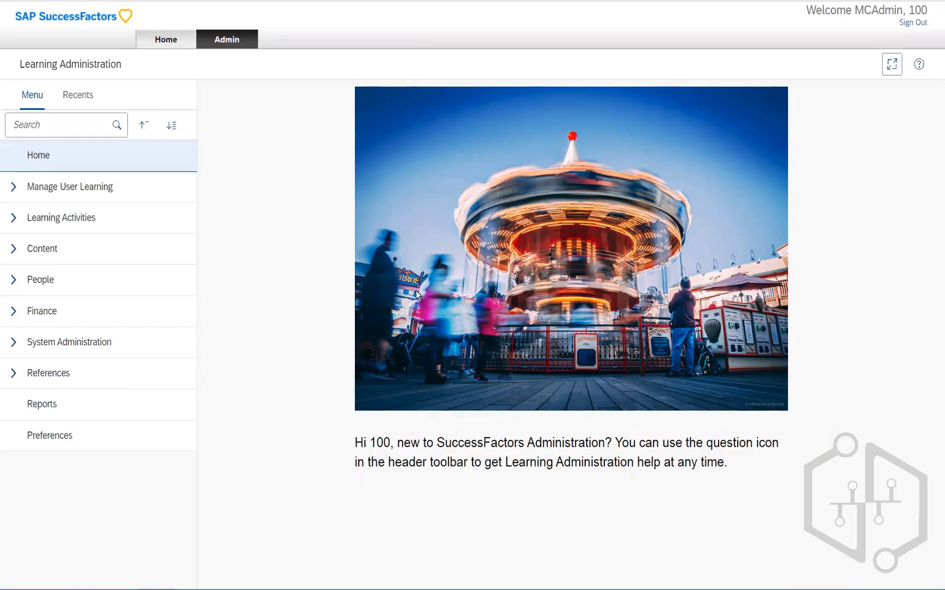
{"action": "left_click", "coordinate": [85, 189]}
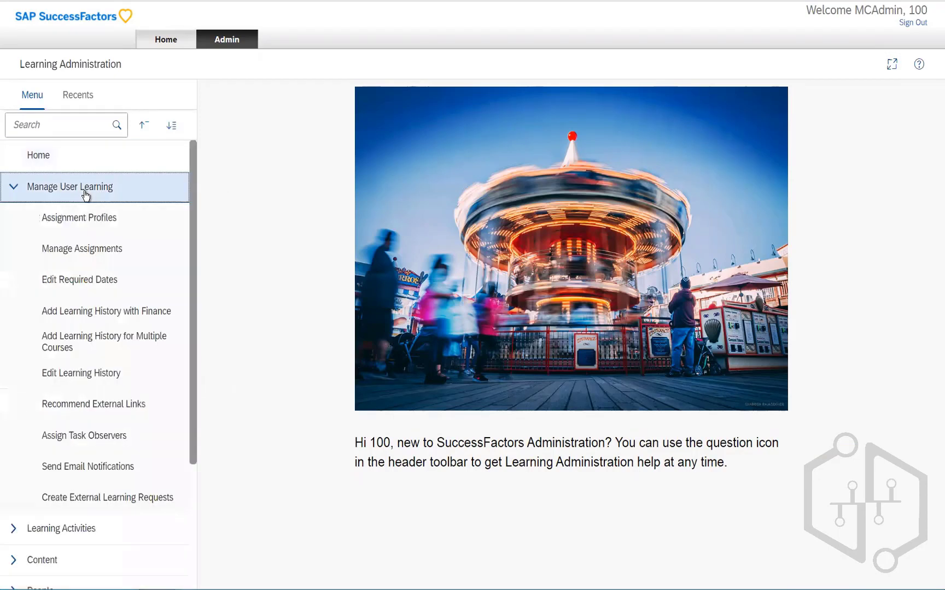
{"action": "left_click", "coordinate": [15, 189]}
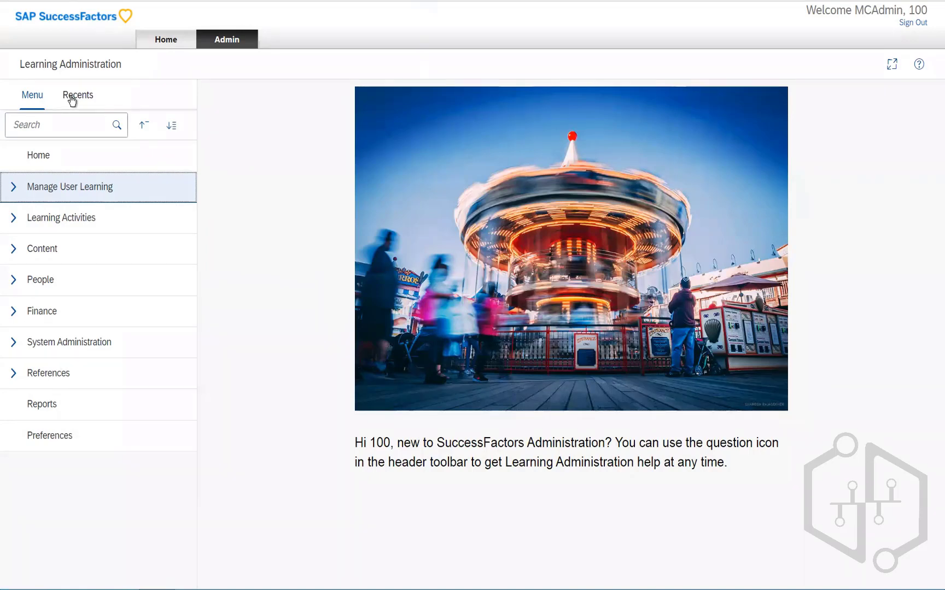
{"action": "left_click", "coordinate": [12, 191]}
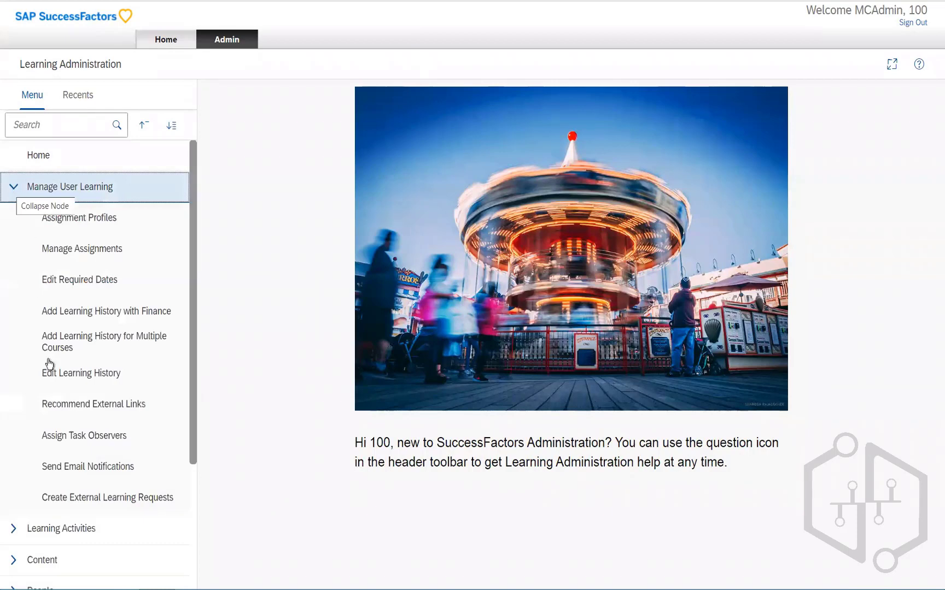
{"action": "left_click", "coordinate": [10, 194]}
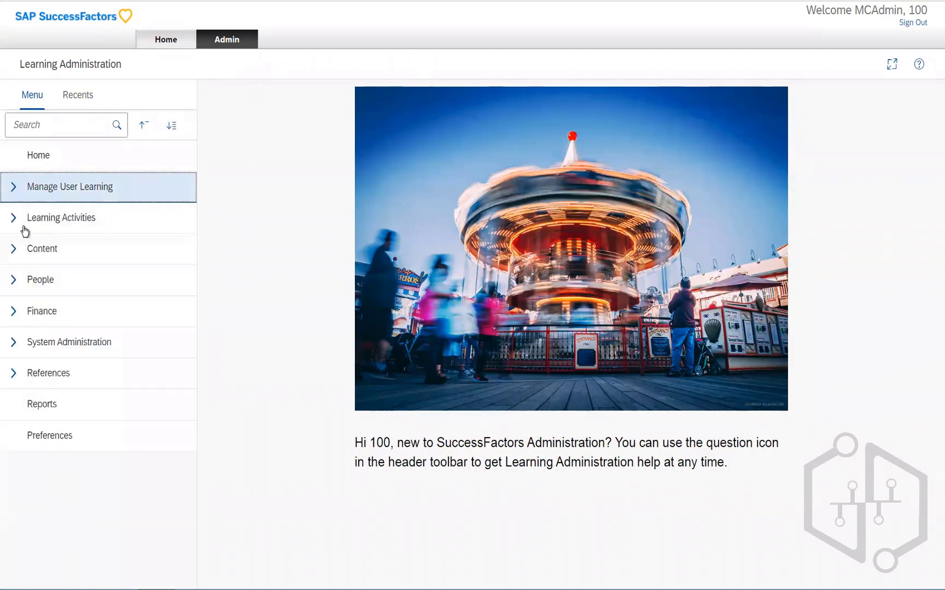
{"action": "left_click", "coordinate": [12, 219]}
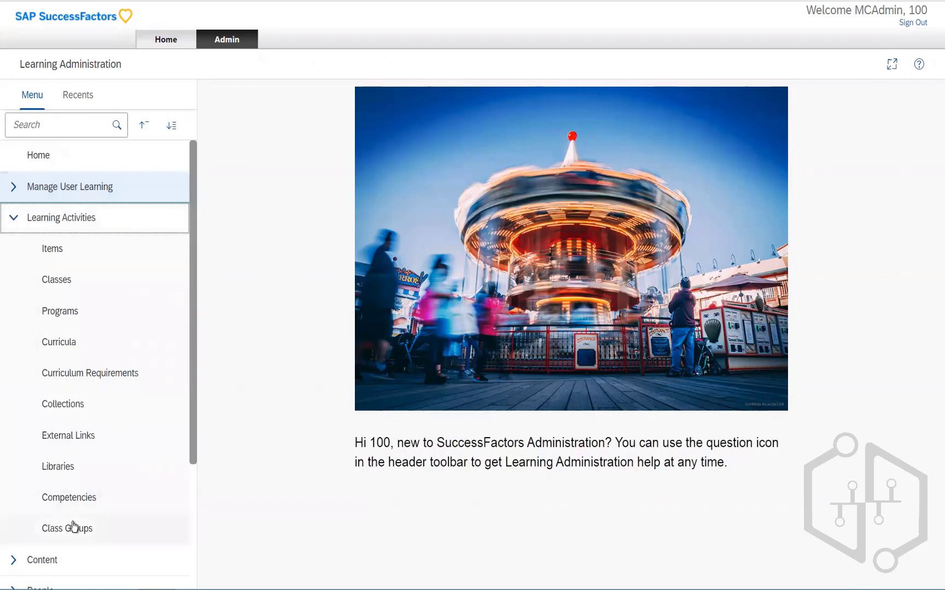
{"action": "left_click", "coordinate": [18, 214]}
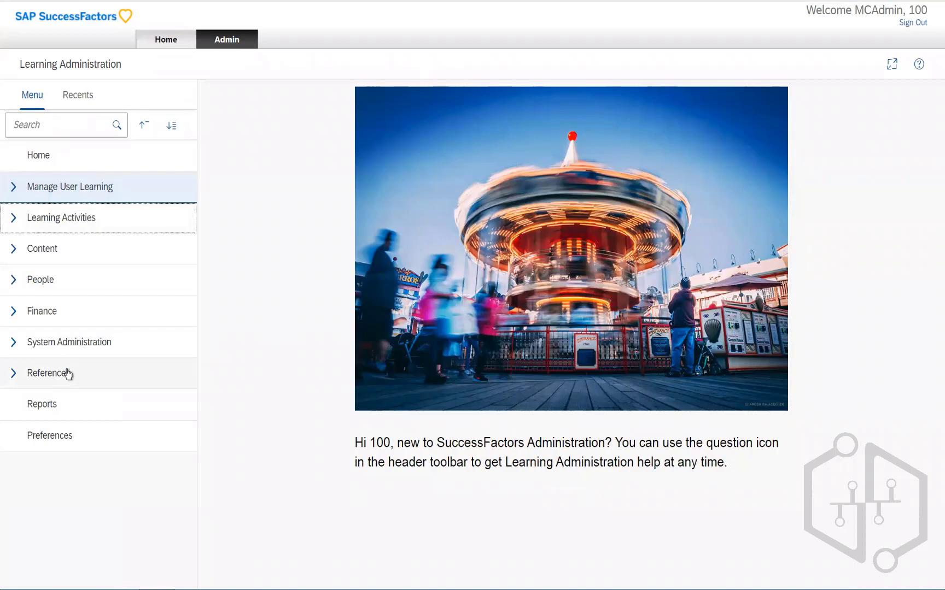
Step: View the Recents list, return to the menu and expand then collapse Manage User Learning
{"action": "left_click", "coordinate": [80, 100]}
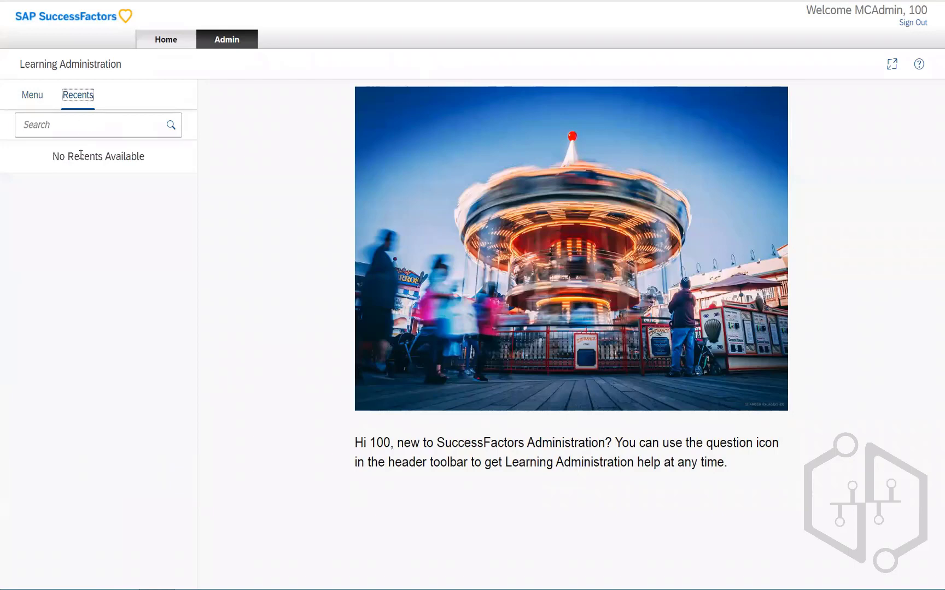
{"action": "left_click", "coordinate": [32, 95]}
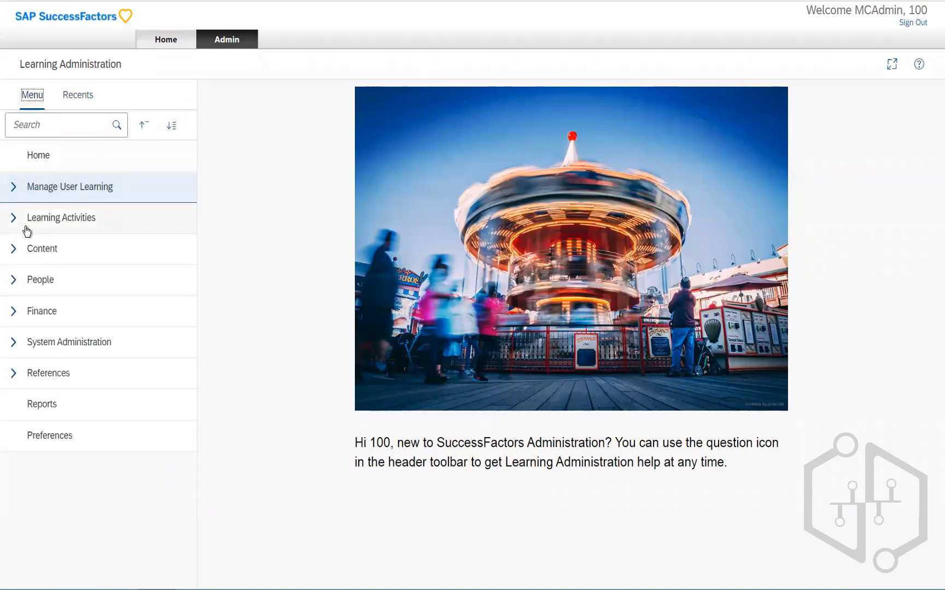
{"action": "left_click", "coordinate": [15, 193]}
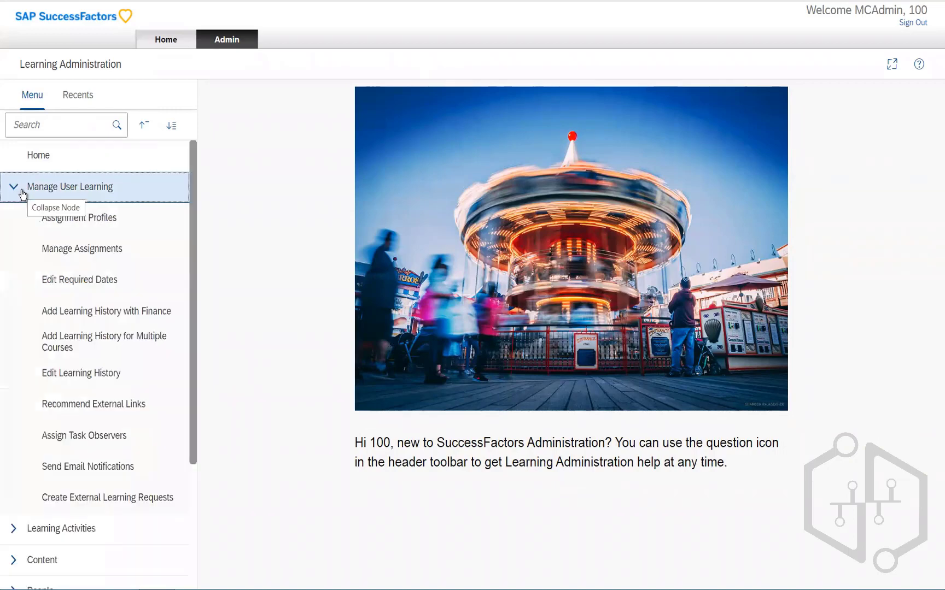
{"action": "left_click", "coordinate": [21, 193]}
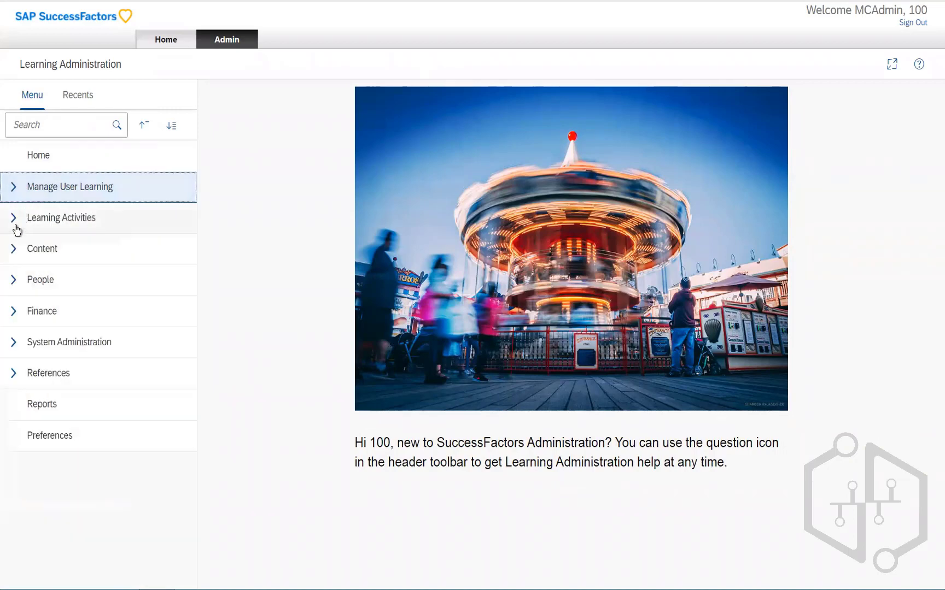
Step: Open Items under Learning Activities and run an item search with no criteria
{"action": "left_click", "coordinate": [14, 220]}
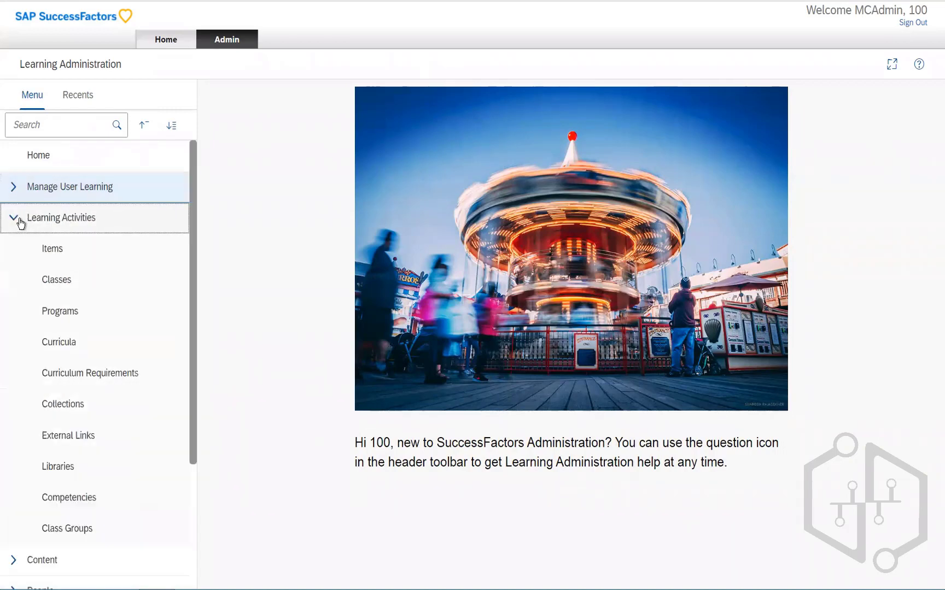
{"action": "left_click", "coordinate": [49, 246]}
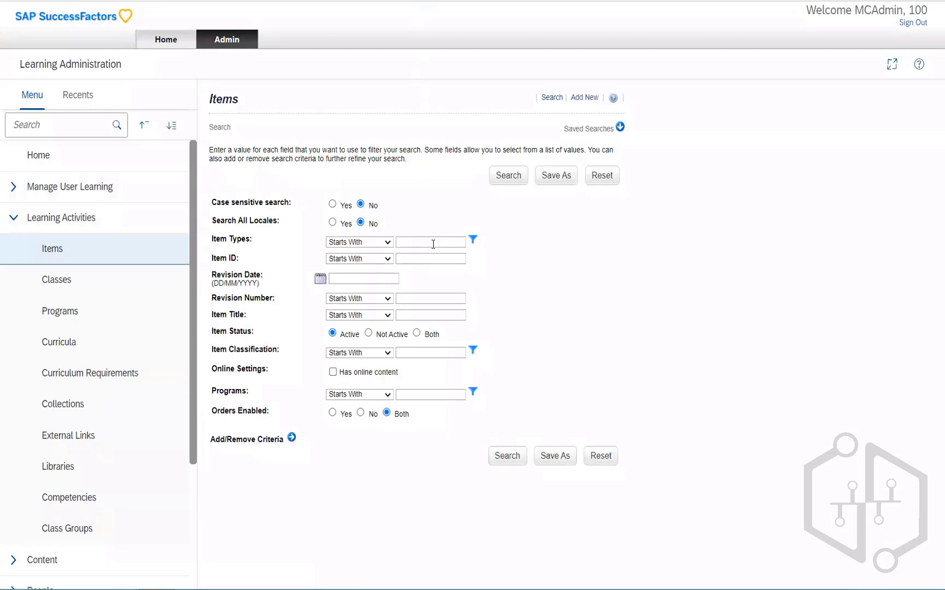
{"action": "left_click", "coordinate": [515, 181]}
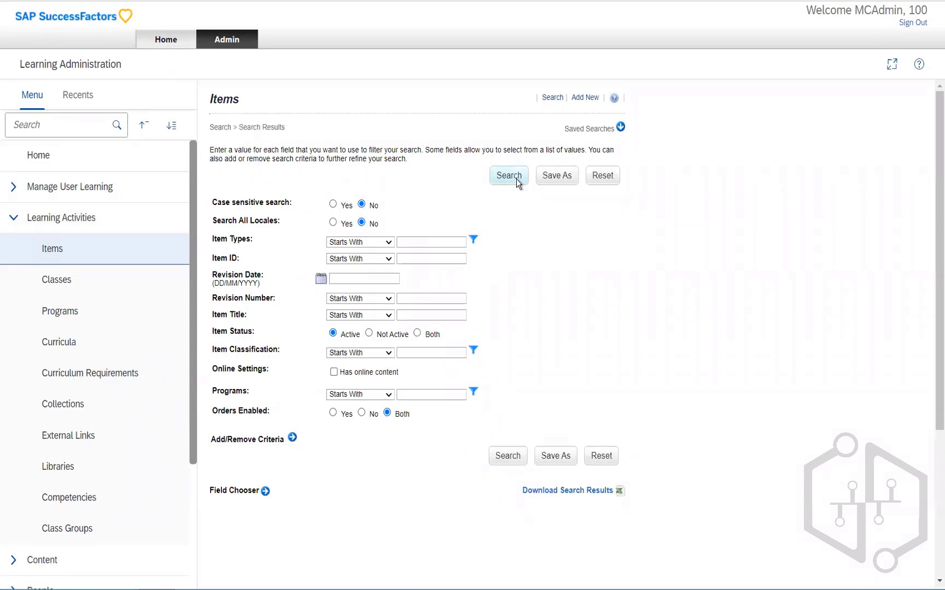
{"action": "left_click", "coordinate": [507, 456]}
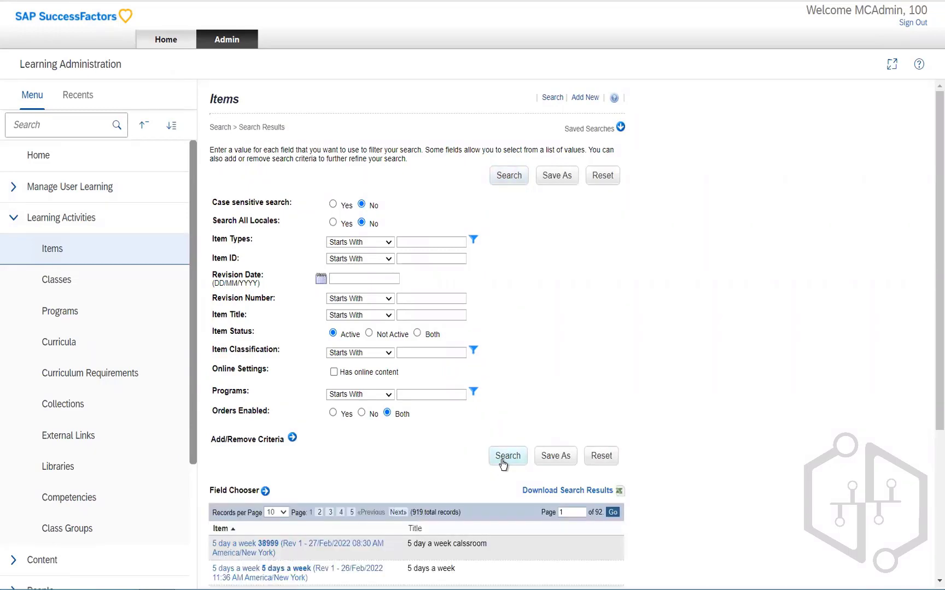
{"action": "scroll", "coordinate": [385, 449], "scroll_direction": "down", "scroll_amount": 4}
{"action": "scroll", "coordinate": [385, 450], "scroll_direction": "down", "scroll_amount": 1}
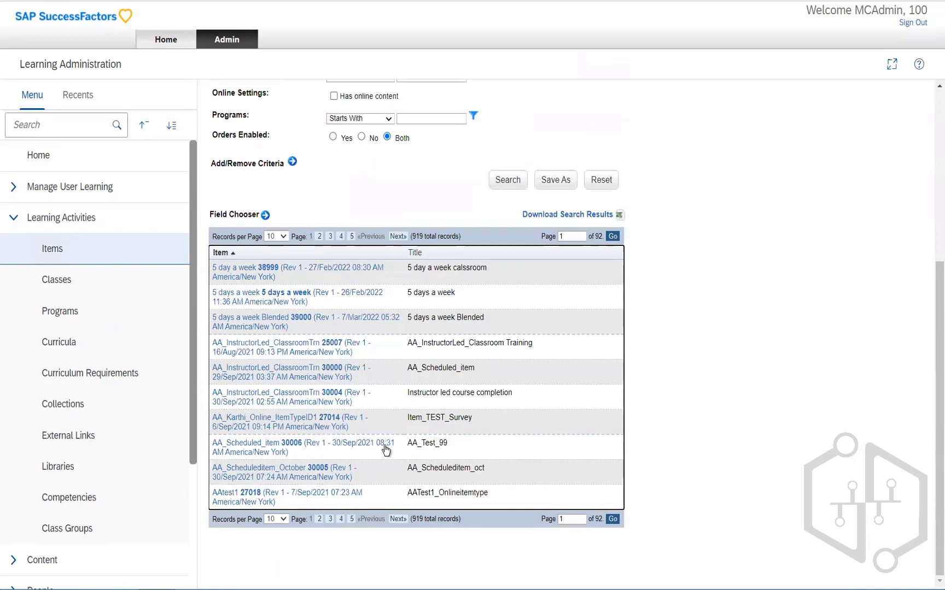
Step: Open the item 5 day a week calssroom, then reopen it from the Recents list
{"action": "left_click", "coordinate": [255, 279]}
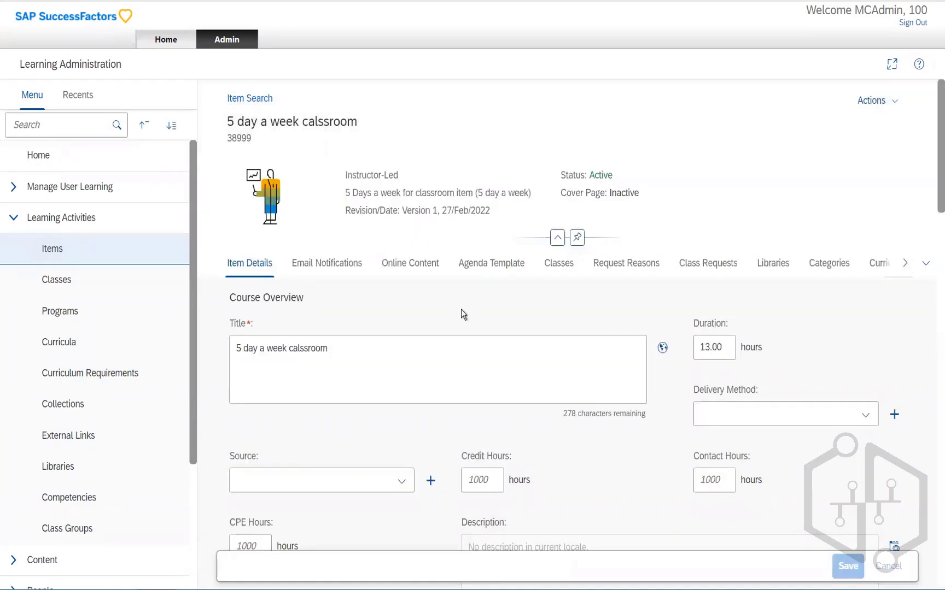
{"action": "scroll", "coordinate": [463, 319], "scroll_direction": "down", "scroll_amount": 4}
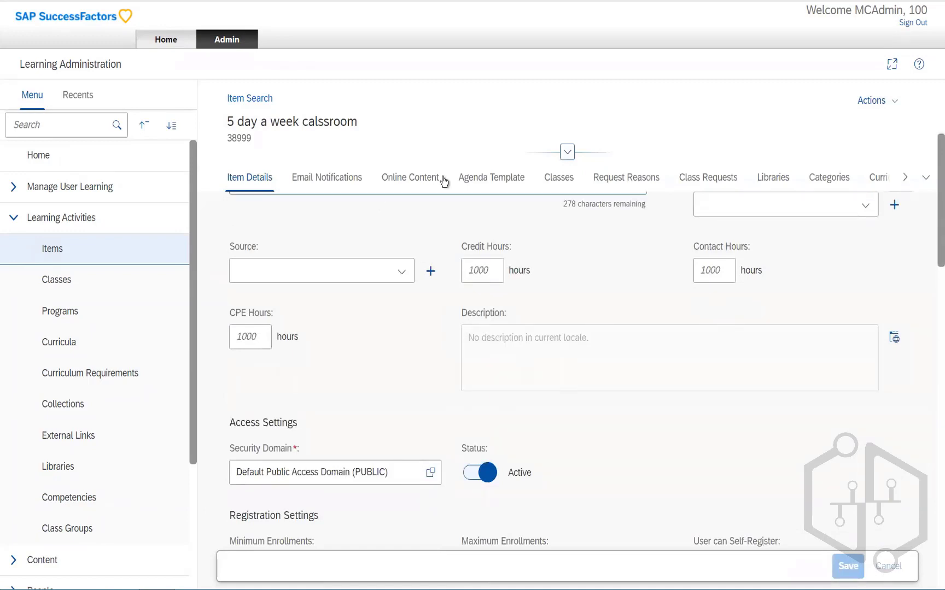
{"action": "left_click", "coordinate": [77, 94]}
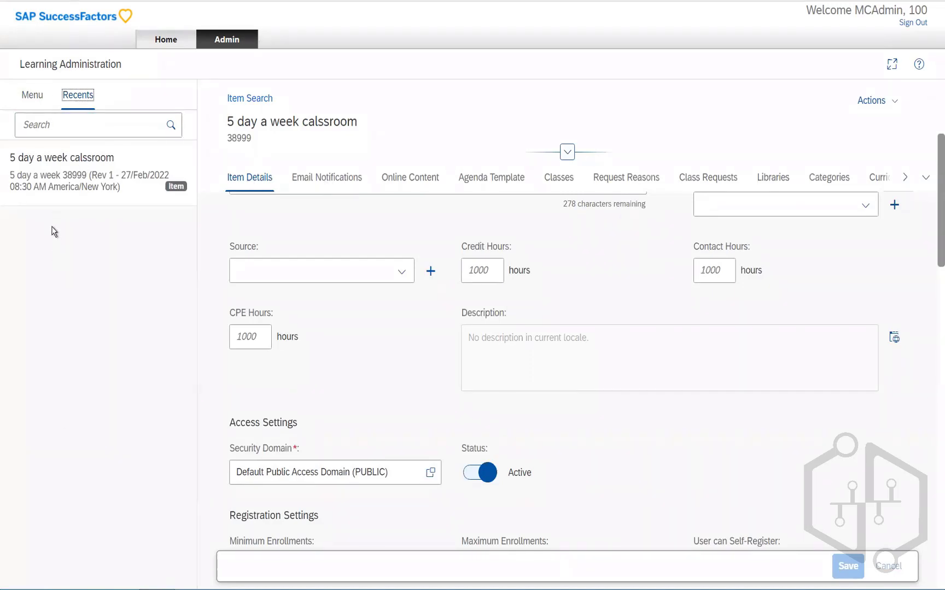
{"action": "left_click", "coordinate": [74, 185]}
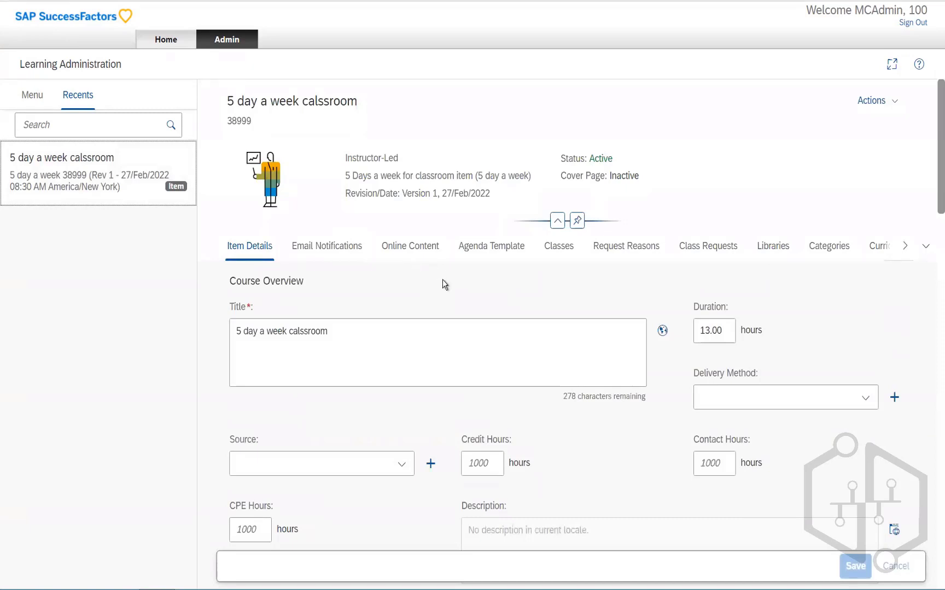
Step: Navigate through System Administration and Configuration to open System Configuration
{"action": "left_click", "coordinate": [38, 102]}
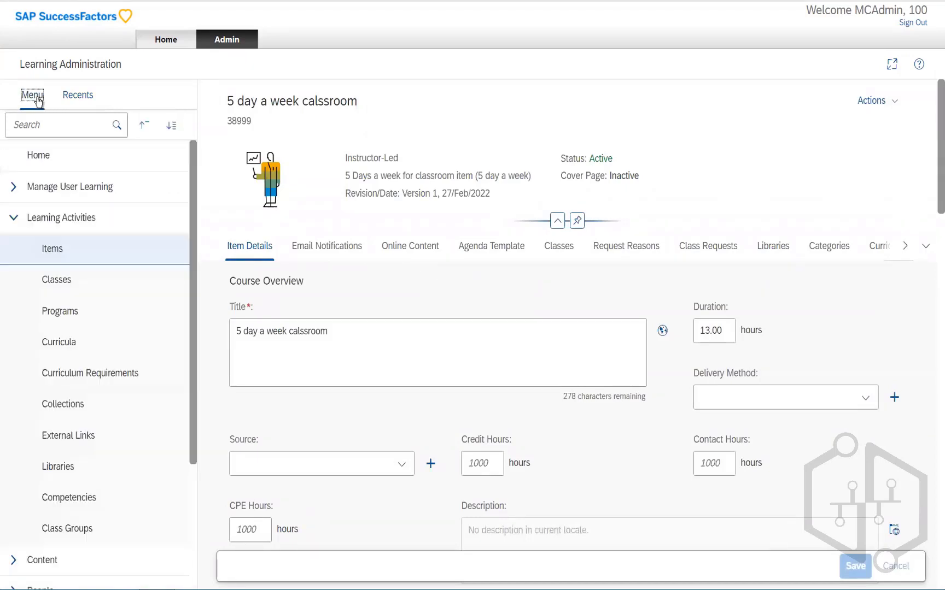
{"action": "left_click", "coordinate": [12, 223]}
{"action": "left_click", "coordinate": [12, 223]}
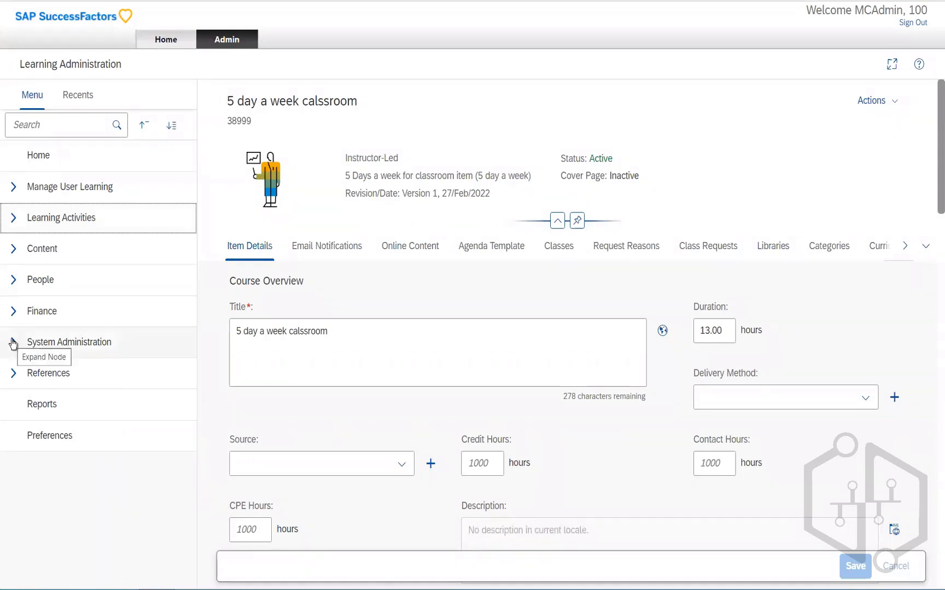
{"action": "left_click", "coordinate": [13, 343]}
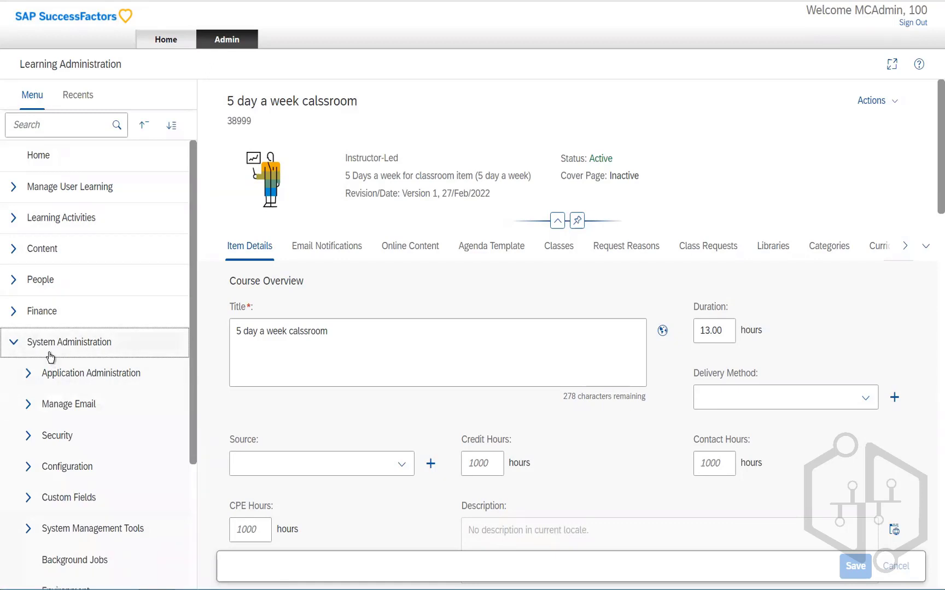
{"action": "left_click", "coordinate": [27, 469]}
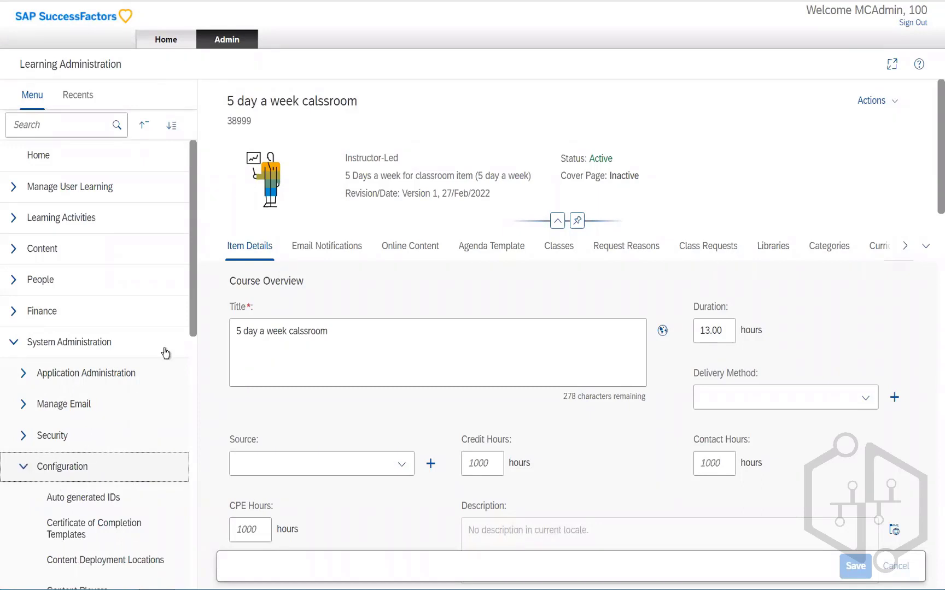
{"action": "scroll", "coordinate": [190, 326], "scroll_direction": "down", "scroll_amount": 5}
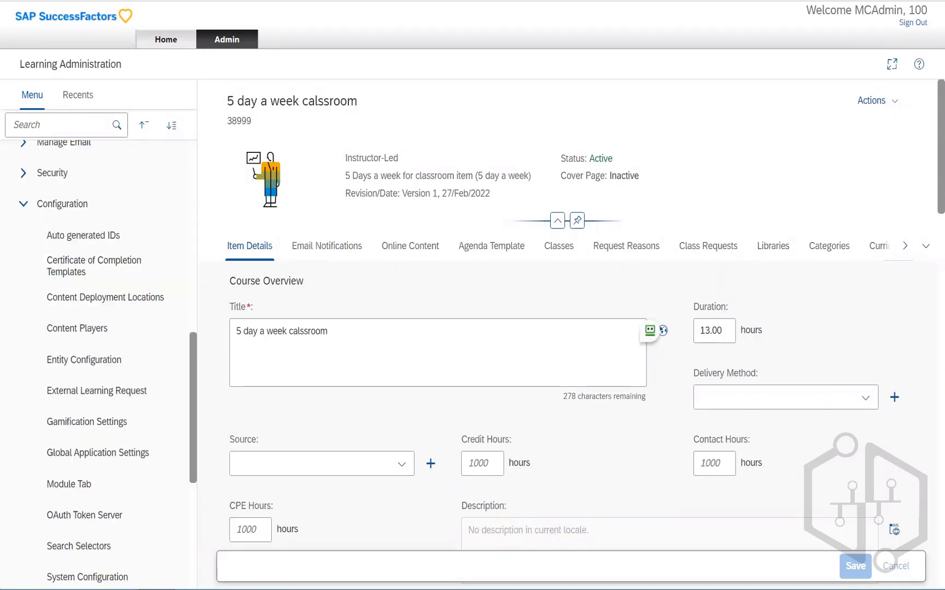
{"action": "left_click", "coordinate": [96, 579]}
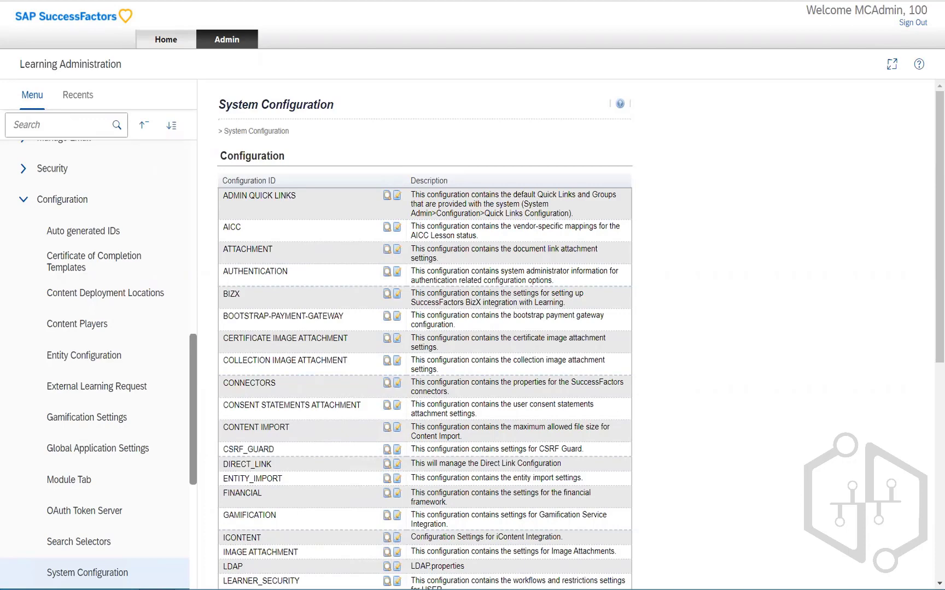
Step: Open the BIZX configuration for editing and highlight the successFactorsLearningEnabled value
{"action": "left_click", "coordinate": [397, 296]}
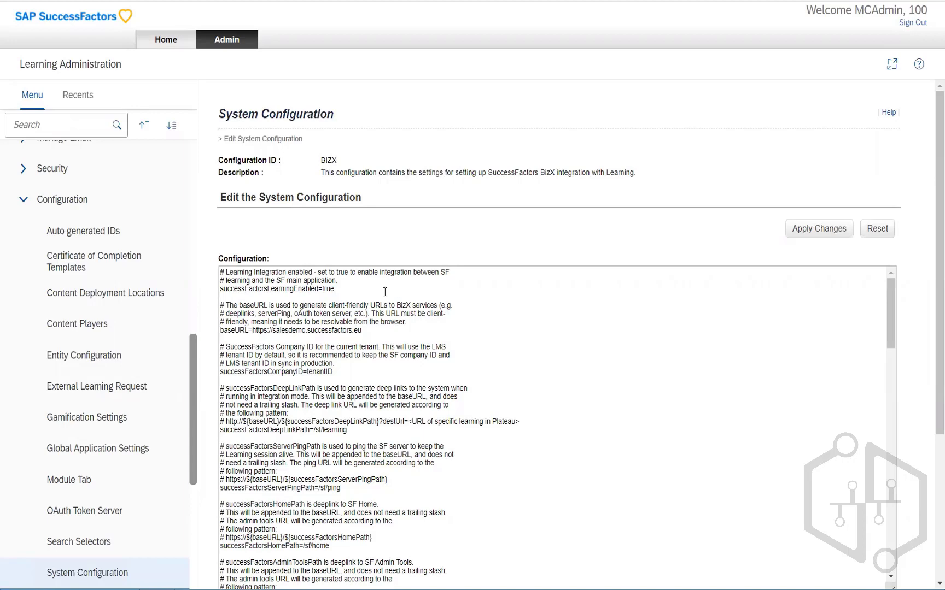
{"action": "left_click", "coordinate": [331, 289]}
{"action": "left_click_drag", "start_coordinate": [332, 289], "coordinate": [323, 289]}
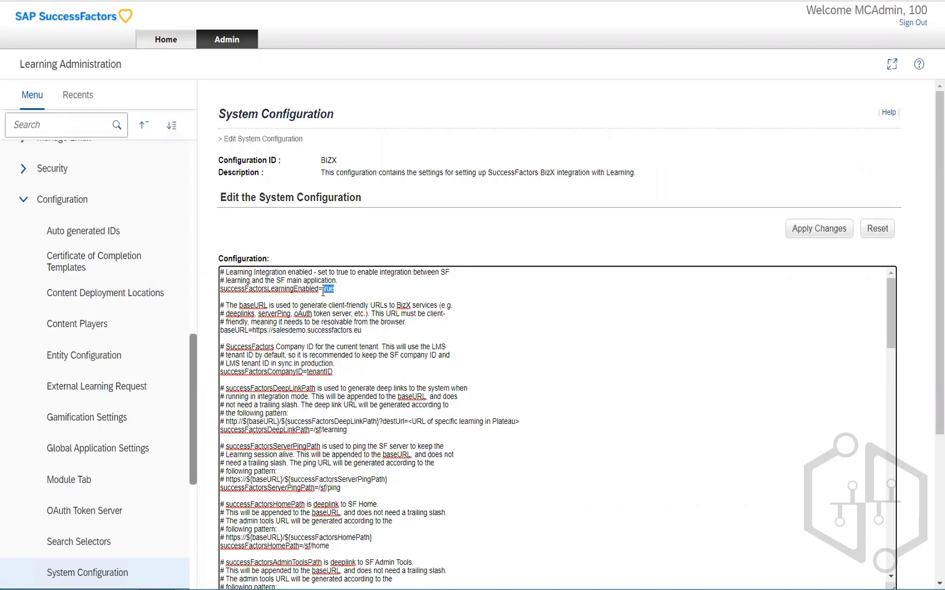
{"action": "key", "text": "F12"}
{"action": "key", "text": "F12"}
{"action": "left_click", "coordinate": [579, 187]}
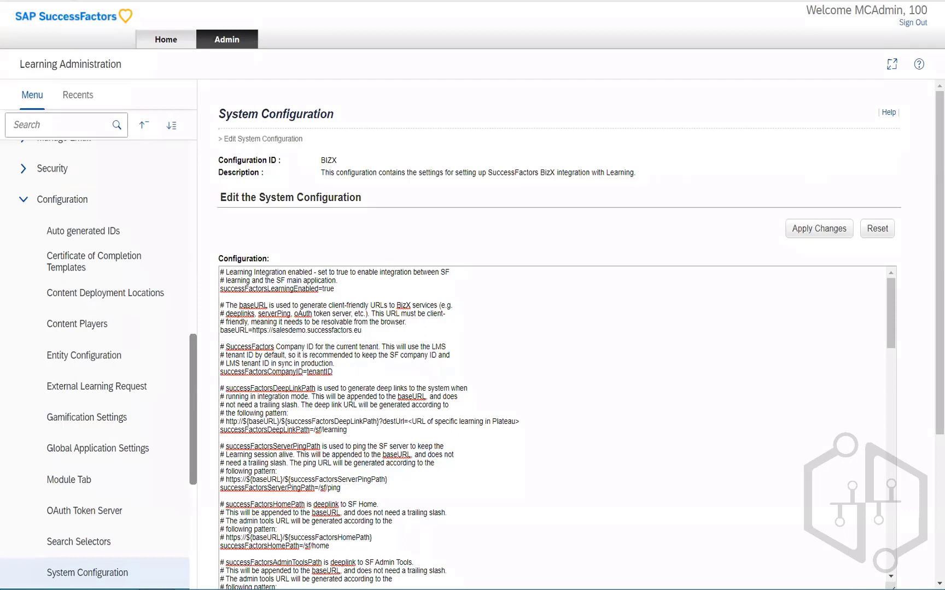
Step: Highlight the successFactorsCompanyID value and the IDP1 metadata provider type and URL lines in the BIZX configuration
{"action": "double_click", "coordinate": [326, 372]}
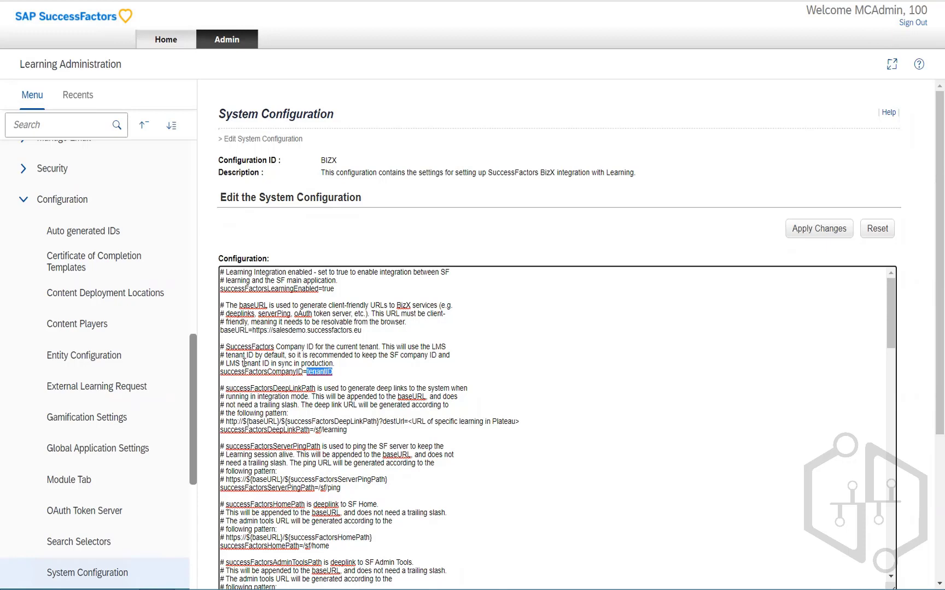
{"action": "left_click_drag", "start_coordinate": [242, 363], "coordinate": [332, 364]}
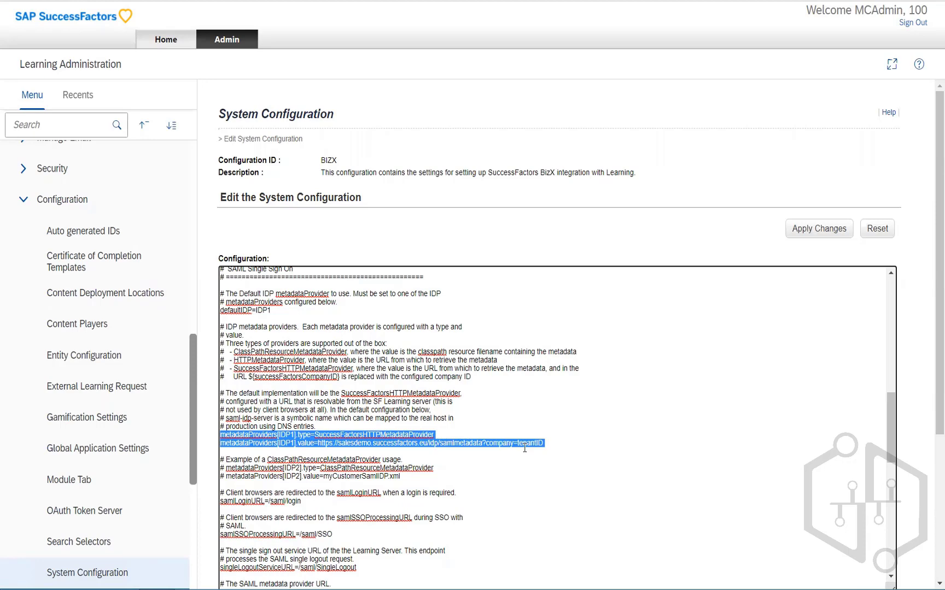
{"action": "left_click", "coordinate": [435, 433]}
{"action": "left_click_drag", "start_coordinate": [435, 433], "coordinate": [326, 430]}
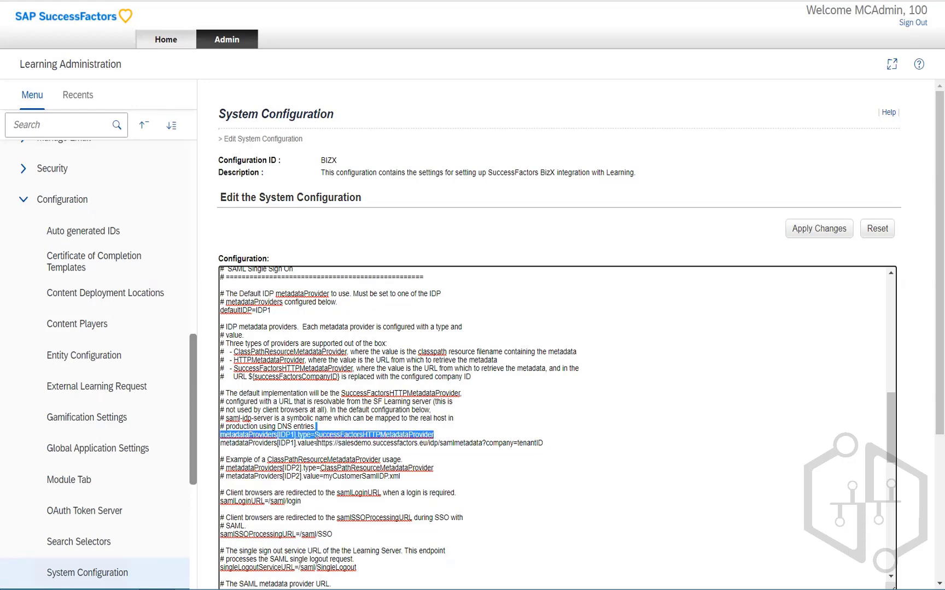
{"action": "left_click_drag", "start_coordinate": [317, 443], "coordinate": [544, 443]}
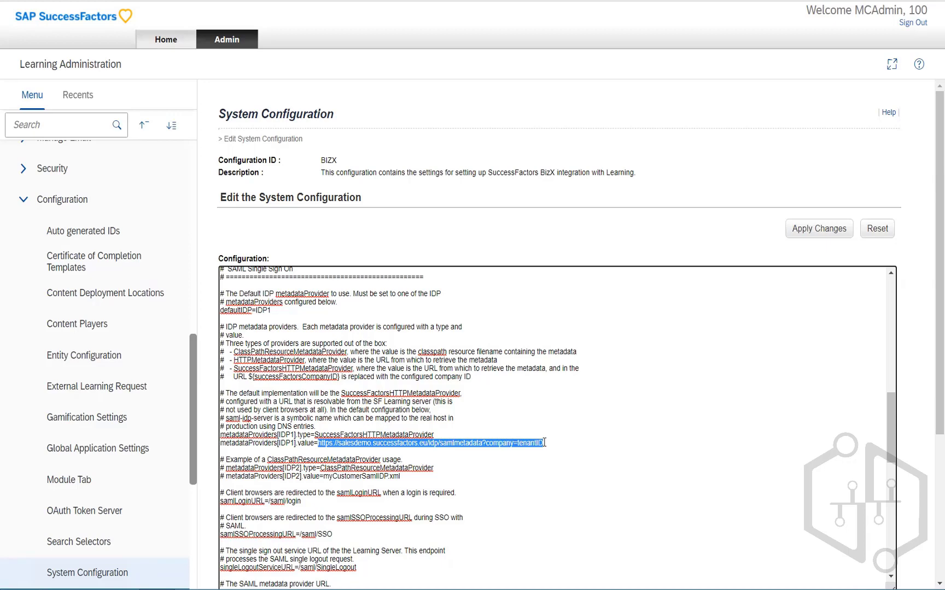
{"action": "left_click", "coordinate": [381, 450]}
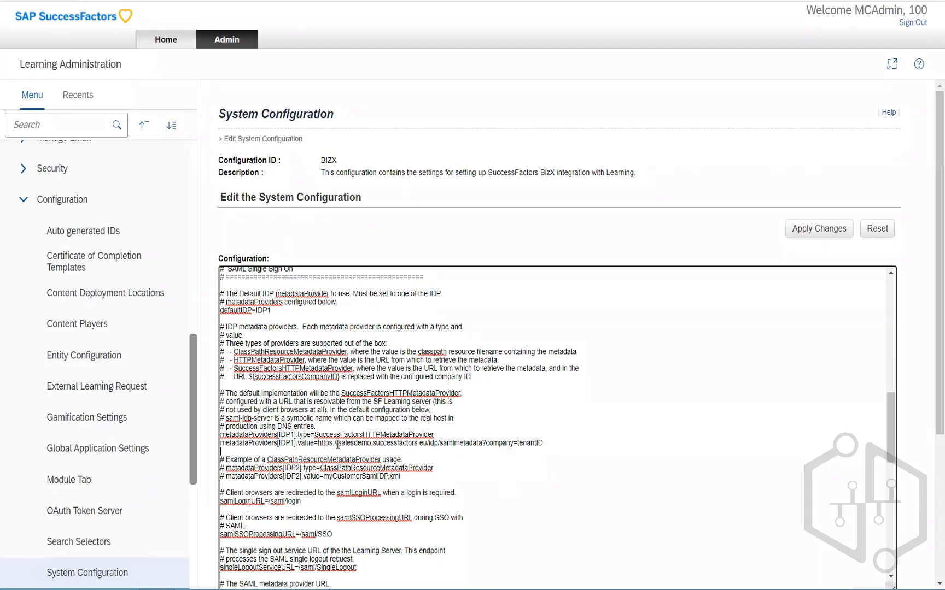
{"action": "left_click_drag", "start_coordinate": [337, 443], "coordinate": [406, 443]}
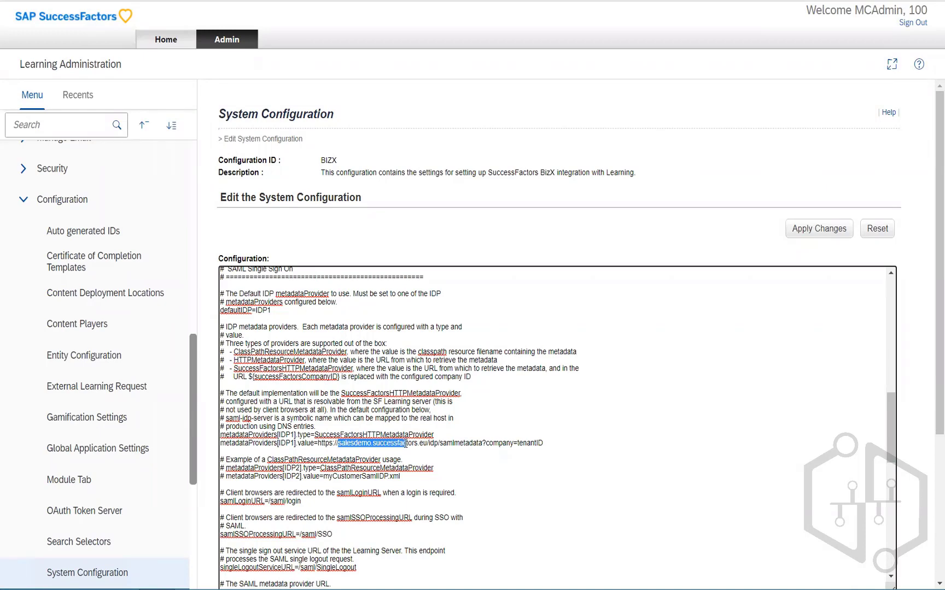
Step: Highlight the host and path parts of the IDP1 metadata provider URL in the BIZX configuration
{"action": "left_click_drag", "start_coordinate": [406, 443], "coordinate": [426, 444]}
{"action": "left_click", "coordinate": [427, 443]}
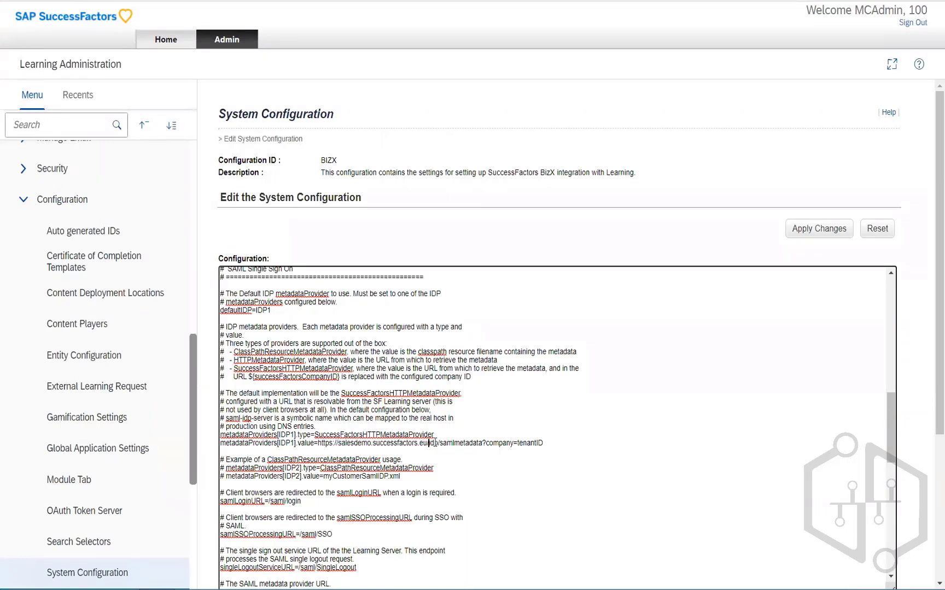
{"action": "left_click_drag", "start_coordinate": [430, 443], "coordinate": [546, 442]}
Step: Open the CONNECTORS system configuration for editing and highlight the FTP value of connector.input.file.location
{"action": "left_click", "coordinate": [99, 574]}
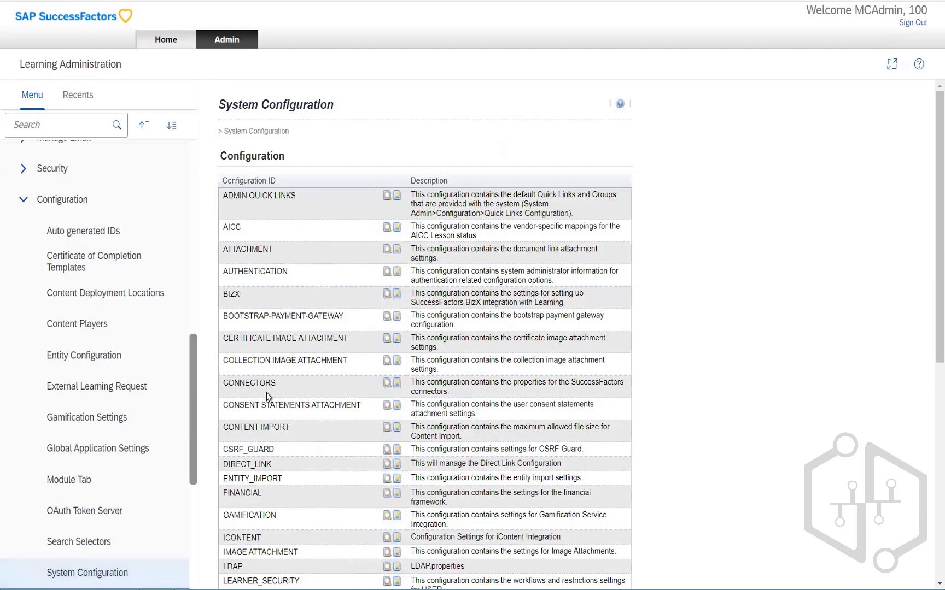
{"action": "left_click", "coordinate": [398, 385]}
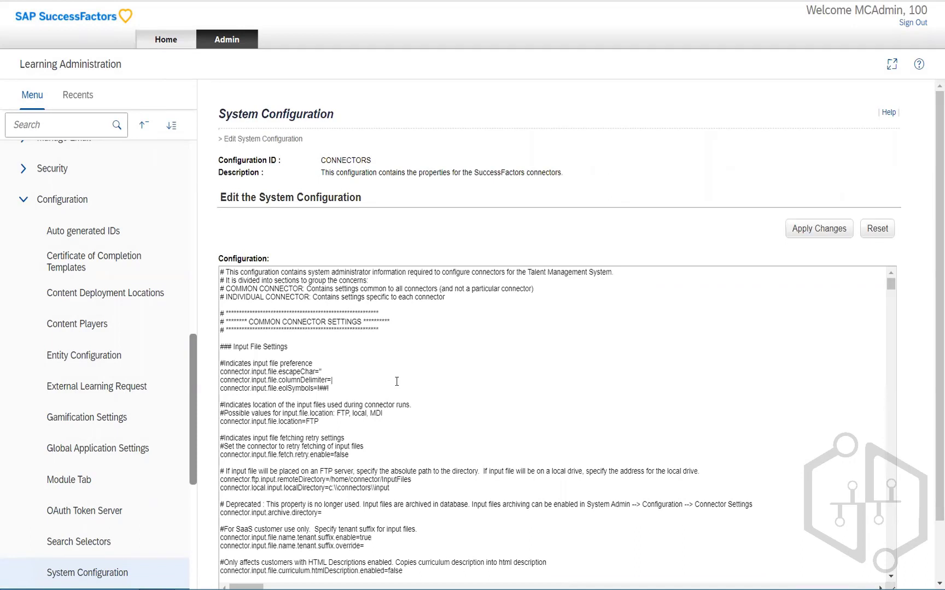
{"action": "left_click", "coordinate": [411, 364]}
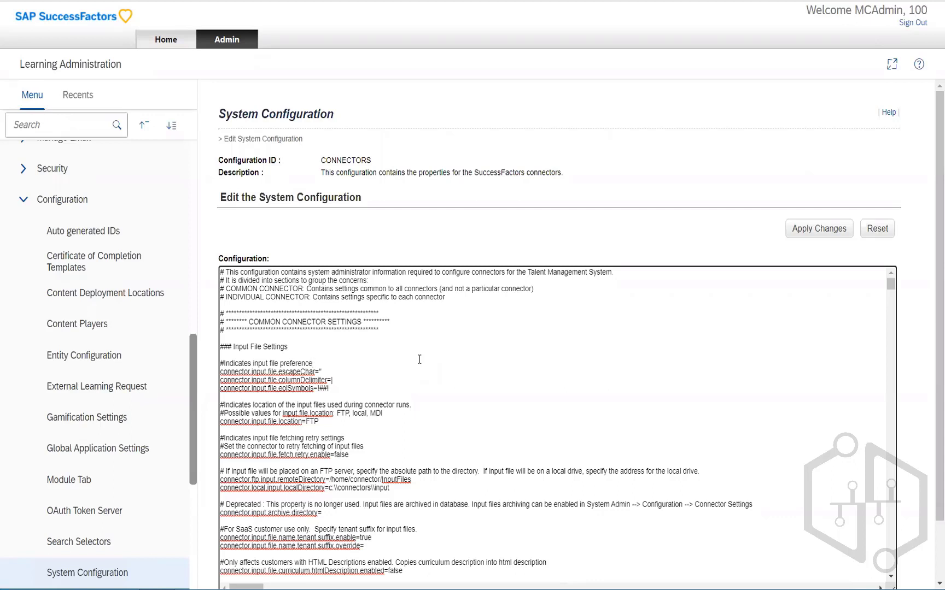
{"action": "double_click", "coordinate": [309, 422]}
Step: Switch to Notepad, jot down the note "AMD -" and "3 LE = 3 HRIS", then close it without saving
{"action": "key", "text": "alt+Tab"}
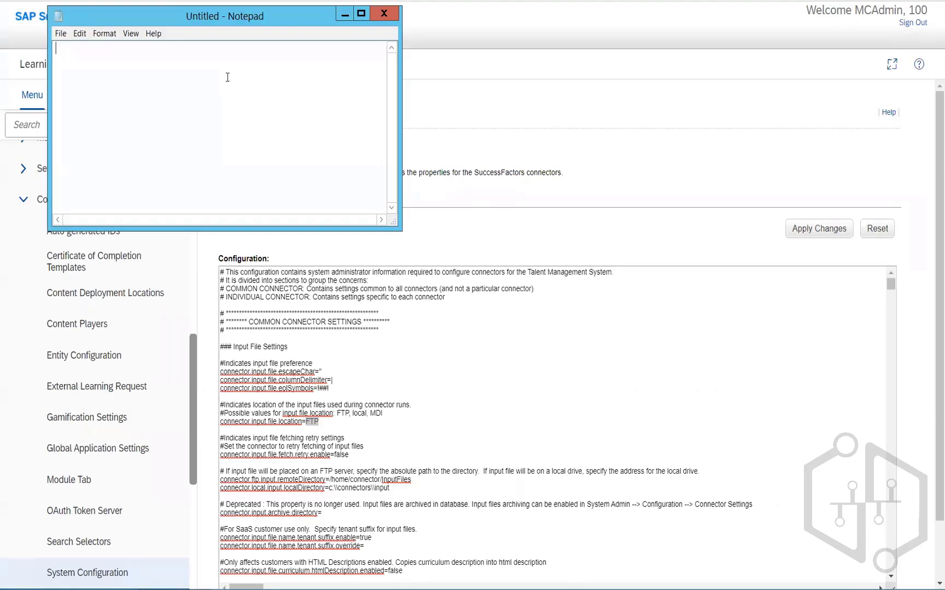
{"action": "type", "text": "AMD -"}
{"action": "key", "text": "Return"}
{"action": "key", "text": "Return"}
{"action": "type", "text": "3 LE "}
{"action": "type", "text": "= "}
{"action": "type", "text": "HRB"}
{"action": "key", "text": "BackSpace"}
{"action": "type", "text": "IS"}
{"action": "key", "text": "Left"}
{"action": "key", "text": "Left"}
{"action": "key", "text": "Left"}
{"action": "key", "text": "Left"}
{"action": "key", "text": "Left"}
{"action": "type", "text": "3"}
{"action": "left_click_drag", "start_coordinate": [134, 77], "coordinate": [49, 76]}
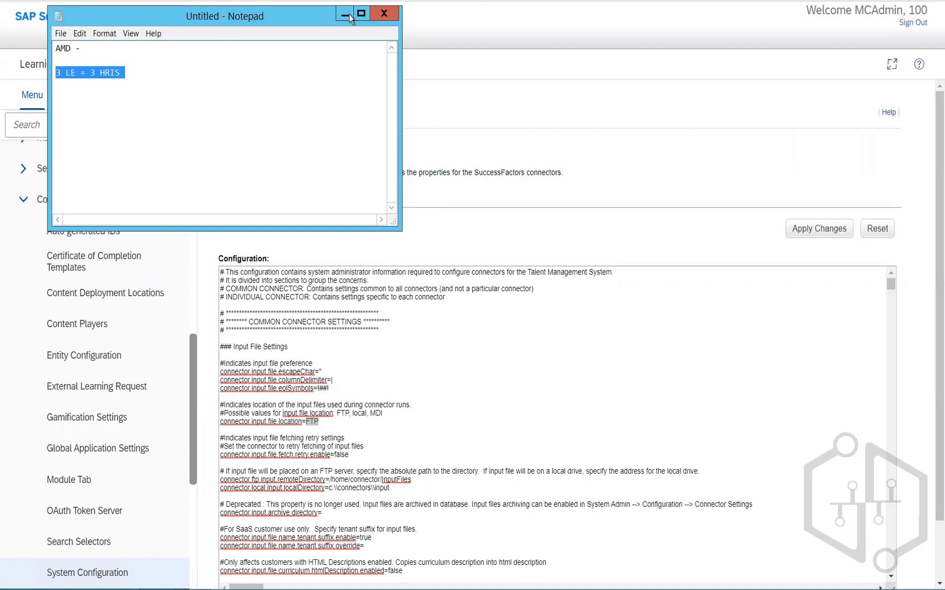
{"action": "left_click", "coordinate": [382, 15]}
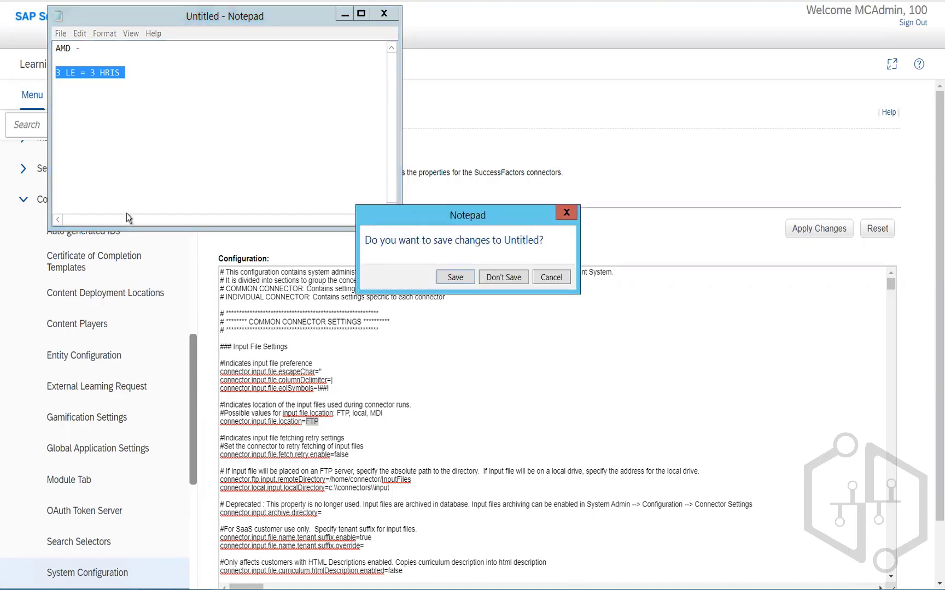
{"action": "left_click", "coordinate": [487, 278]}
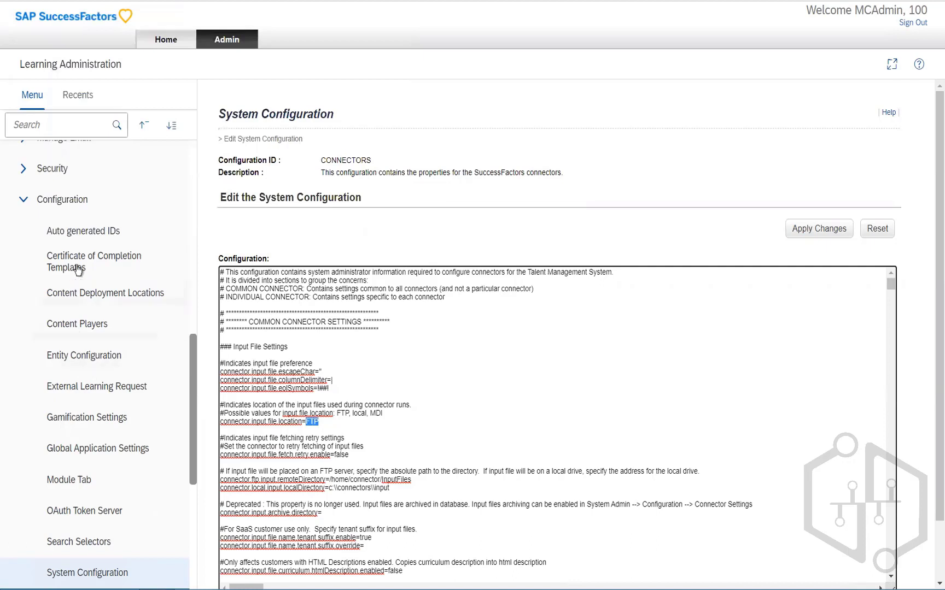
Step: Under Security, open Security Domains and add a new root level security domain with ID test1
{"action": "left_click", "coordinate": [23, 196]}
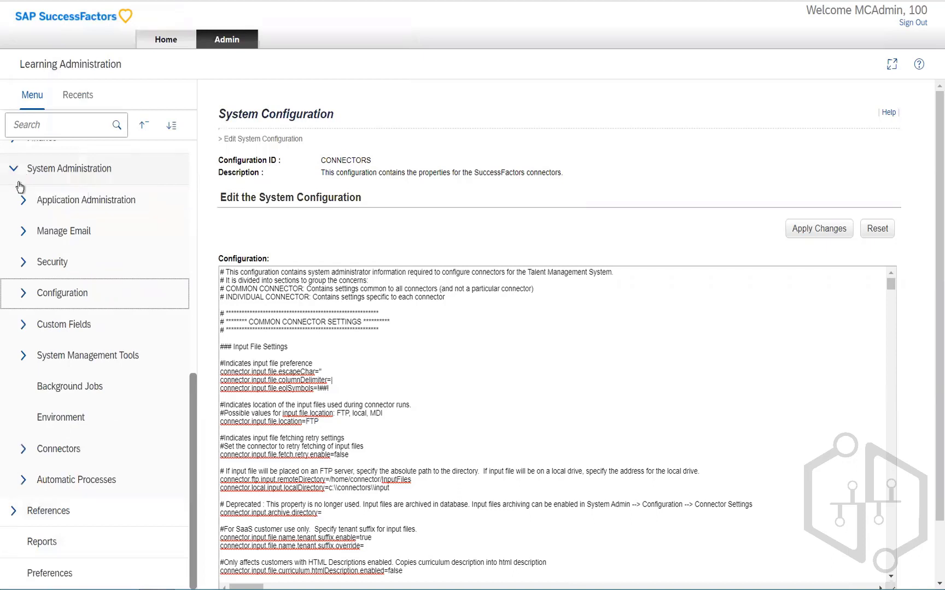
{"action": "left_click", "coordinate": [24, 263]}
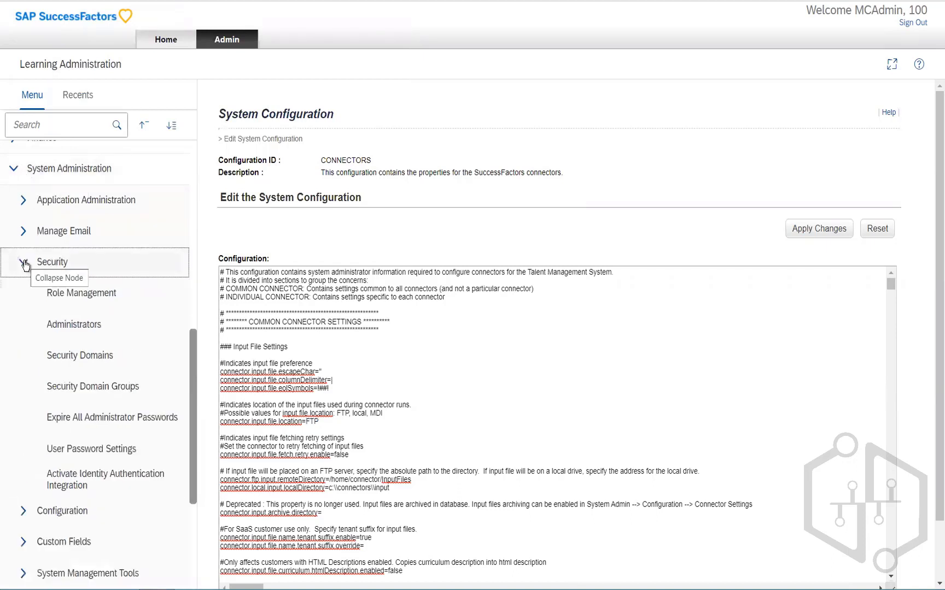
{"action": "left_click", "coordinate": [93, 359]}
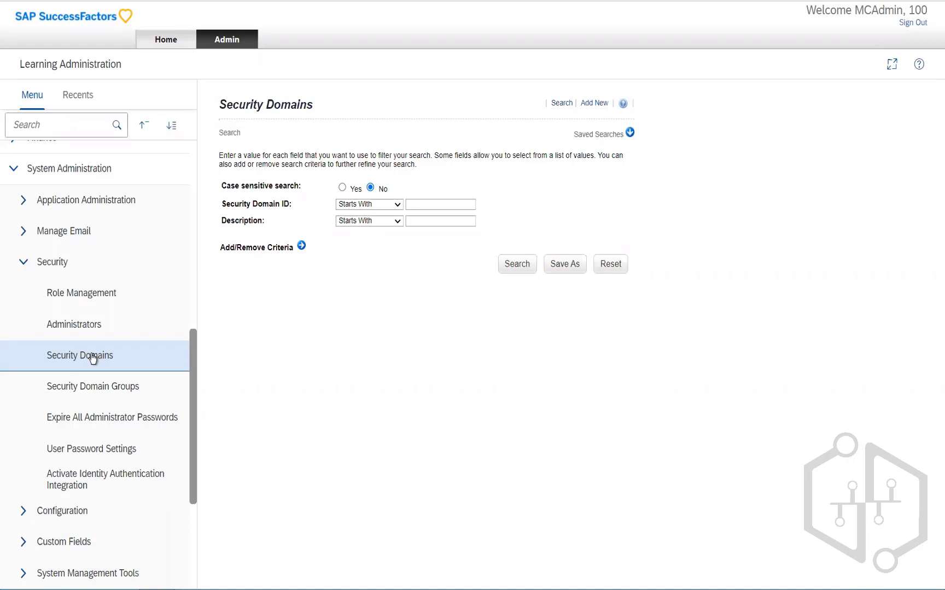
{"action": "left_click", "coordinate": [91, 356]}
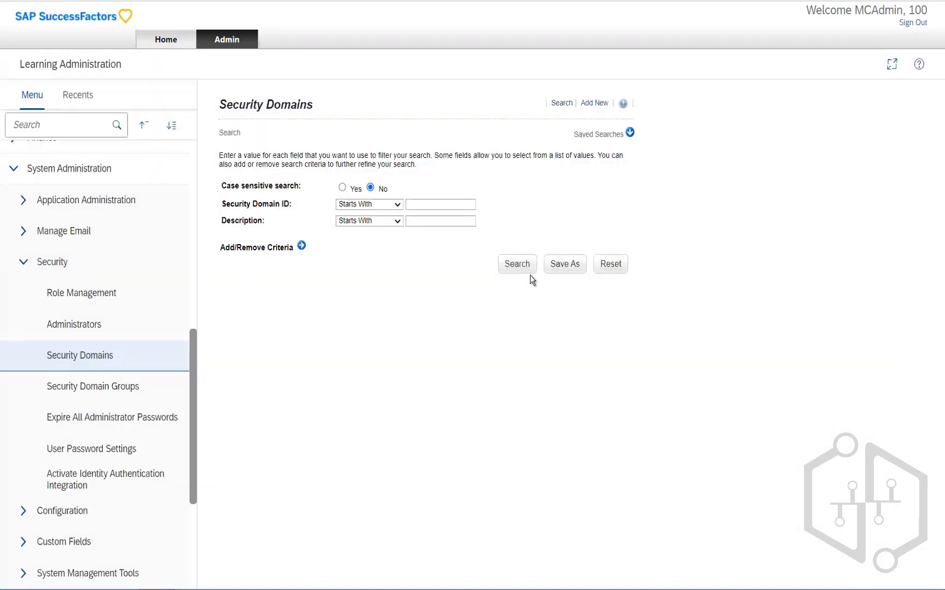
{"action": "left_click", "coordinate": [589, 104]}
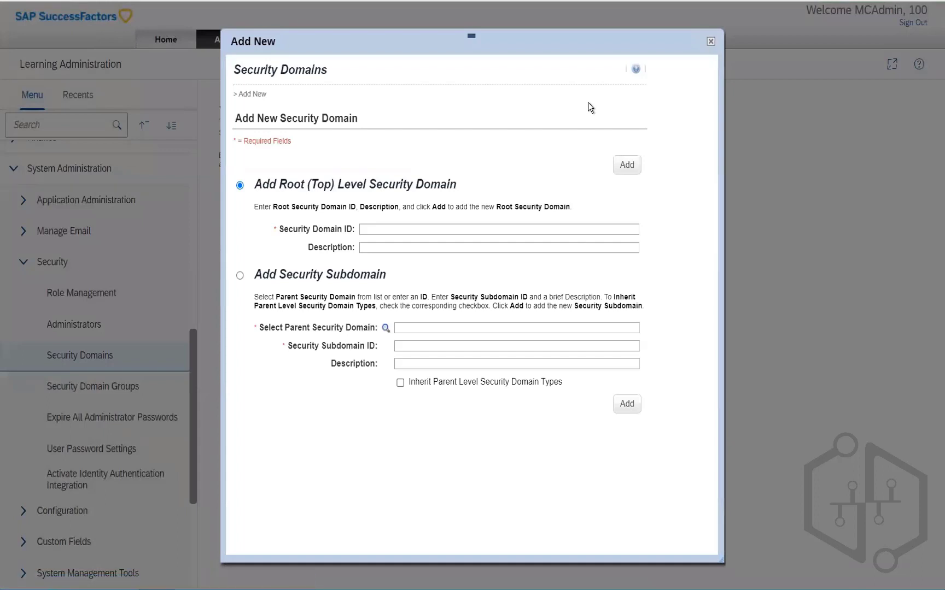
{"action": "left_click", "coordinate": [391, 229]}
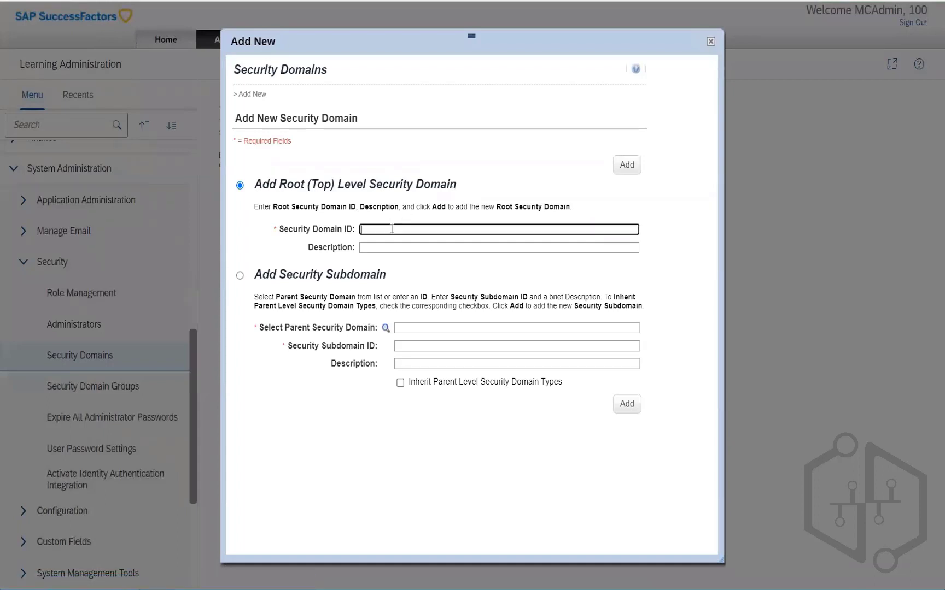
{"action": "type", "text": "test1"}
{"action": "left_click", "coordinate": [629, 166]}
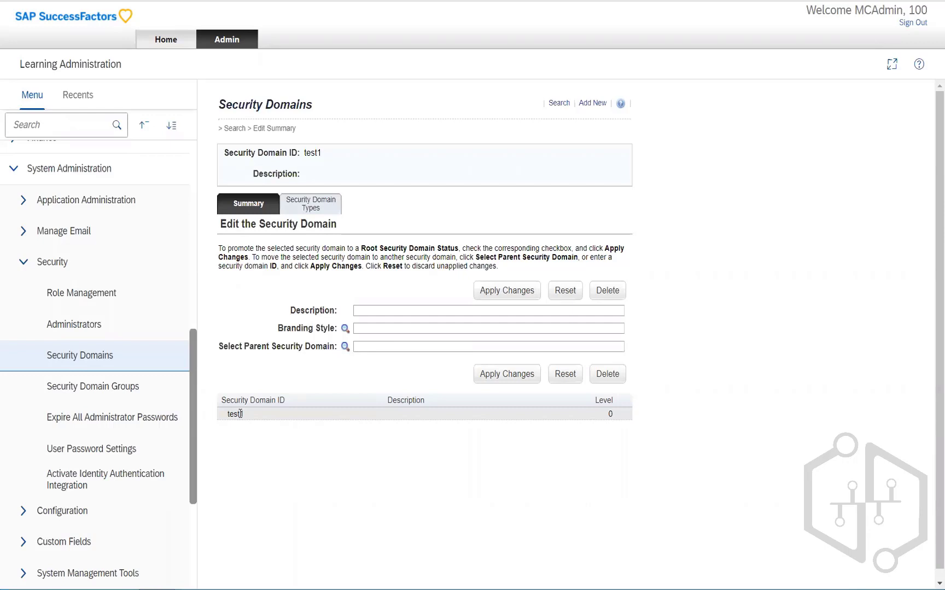
Step: Search the security domains for IDs starting with test
{"action": "left_click", "coordinate": [95, 361]}
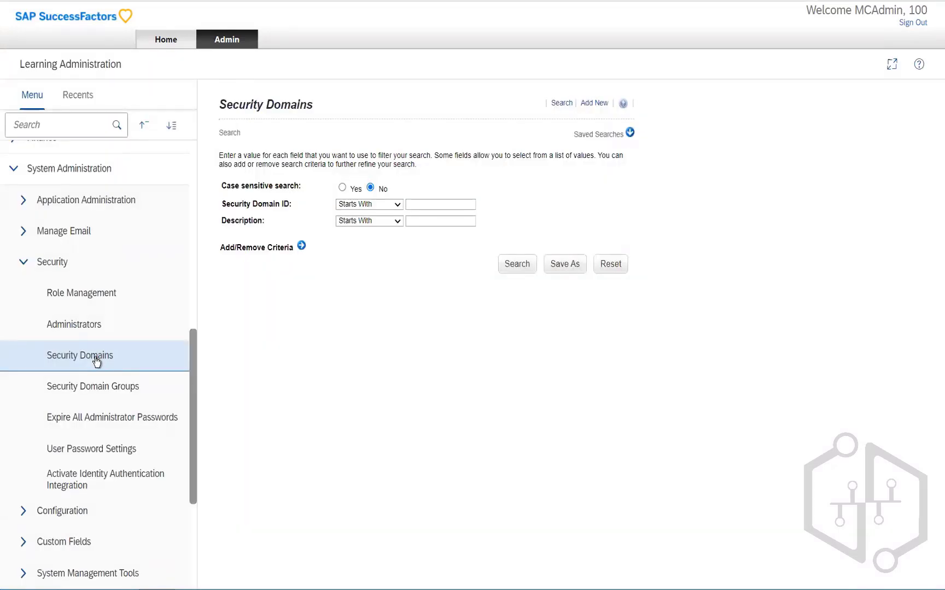
{"action": "left_click", "coordinate": [515, 266]}
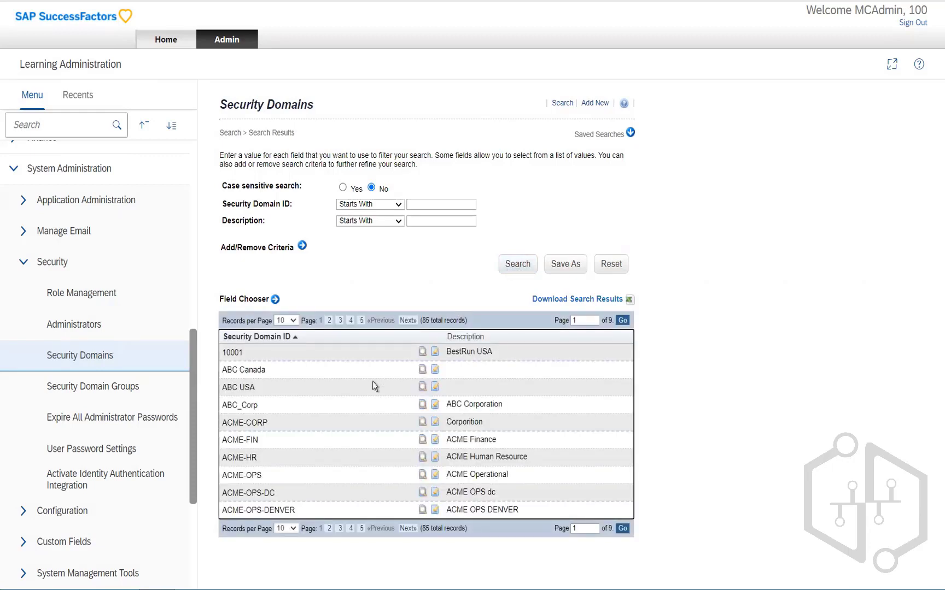
{"action": "left_click", "coordinate": [422, 205]}
{"action": "type", "text": "test"}
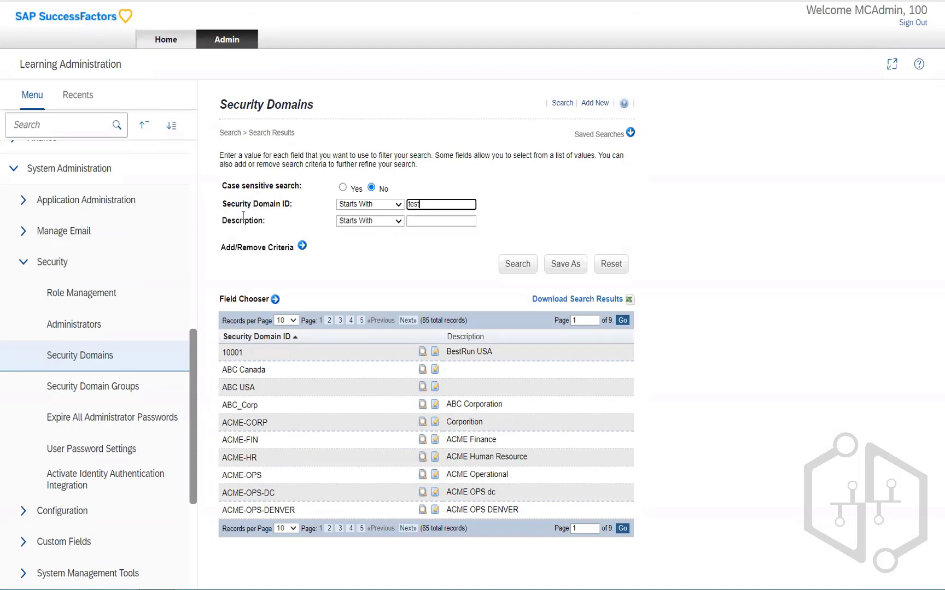
{"action": "left_click", "coordinate": [398, 208]}
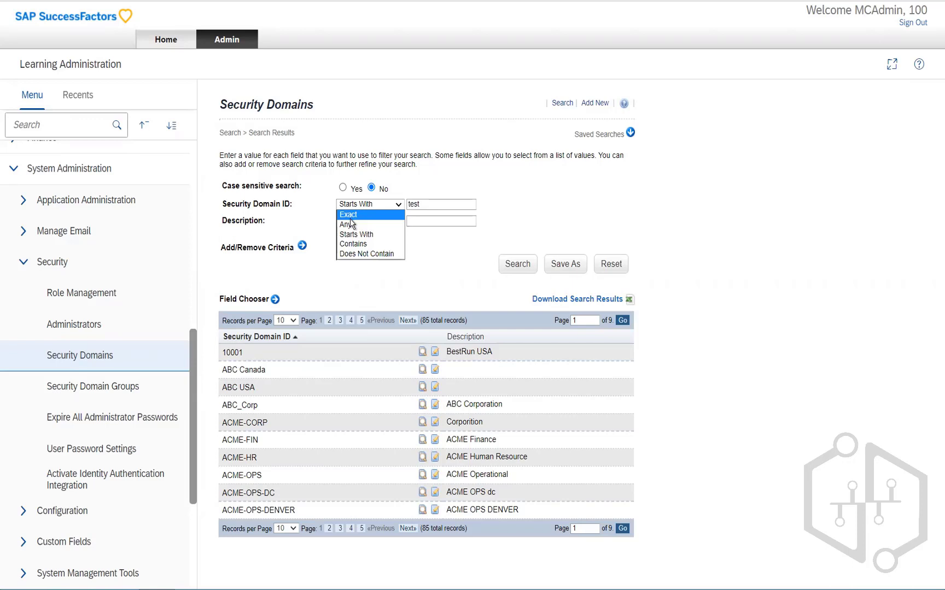
{"action": "left_click", "coordinate": [438, 205]}
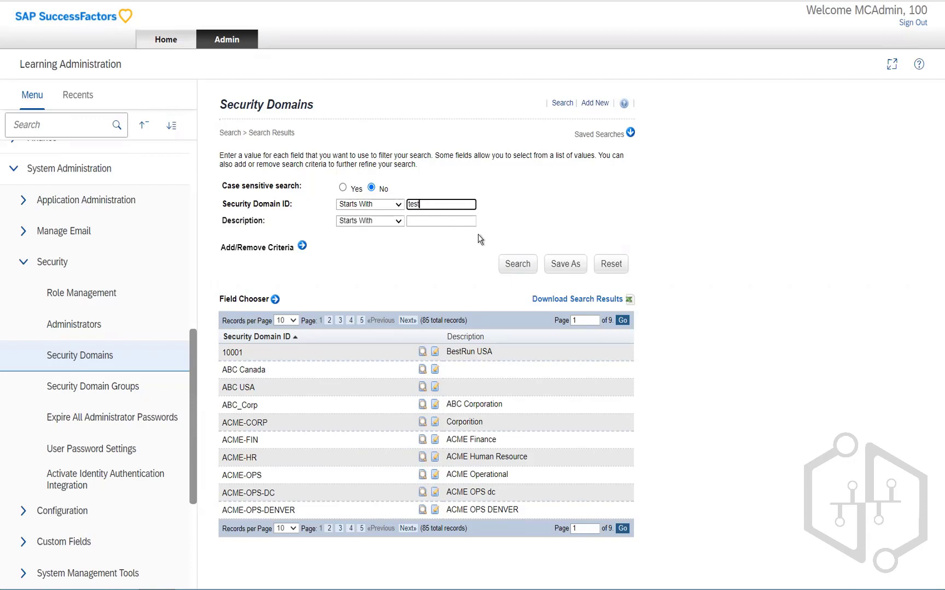
{"action": "left_click", "coordinate": [512, 269]}
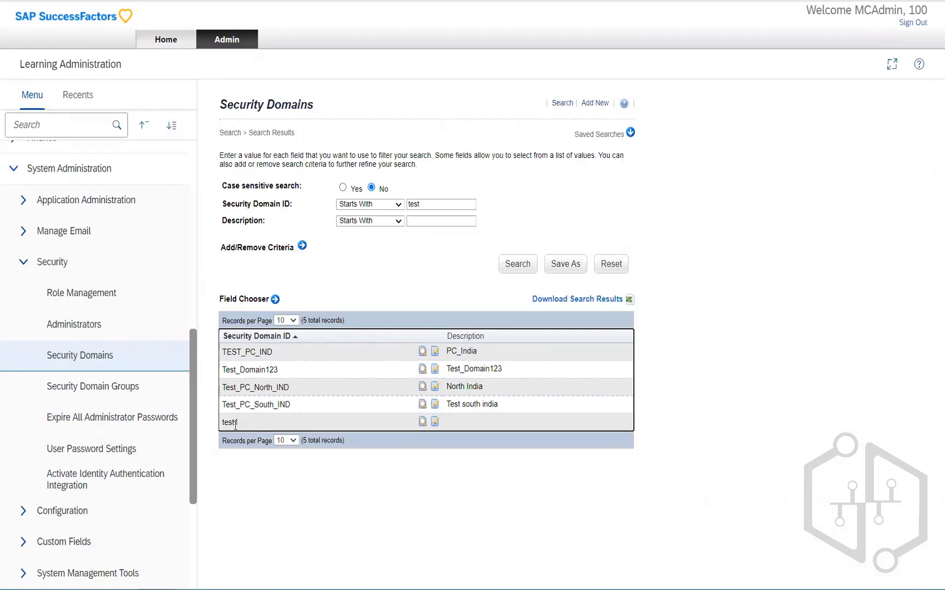
Step: Open the test1 security domain and review its Security Domain Types
{"action": "left_click", "coordinate": [435, 423]}
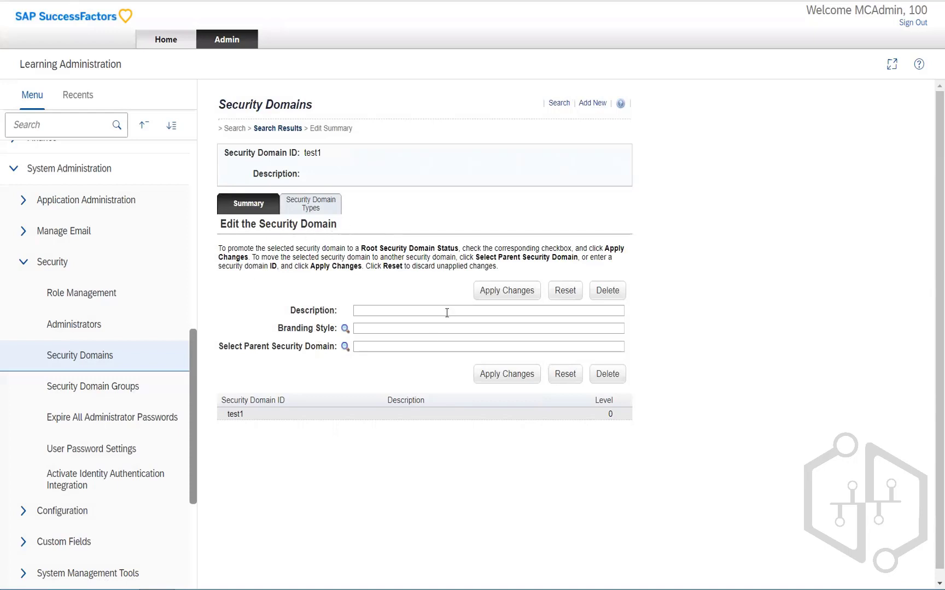
{"action": "left_click", "coordinate": [309, 211]}
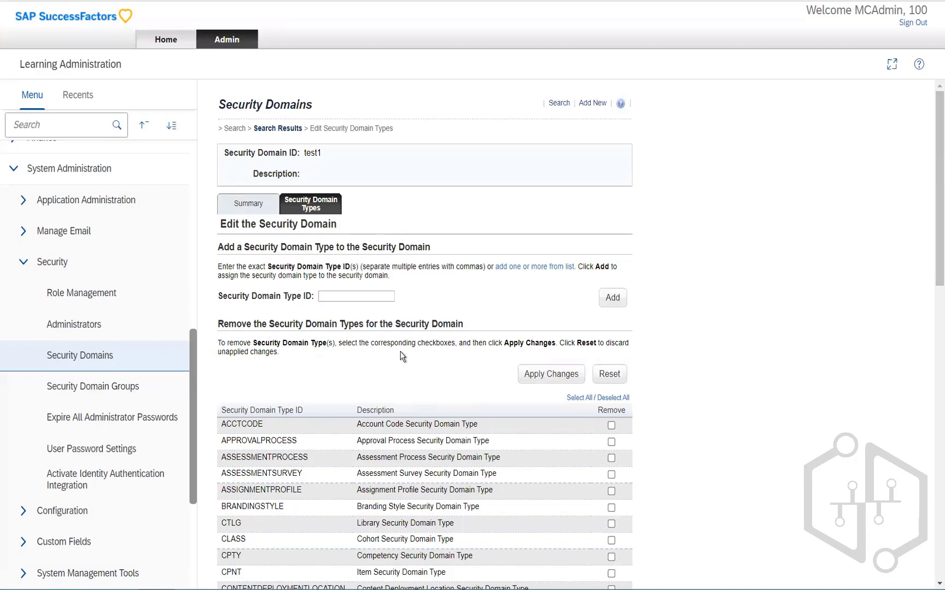
{"action": "scroll", "coordinate": [402, 356], "scroll_direction": "down", "scroll_amount": 1}
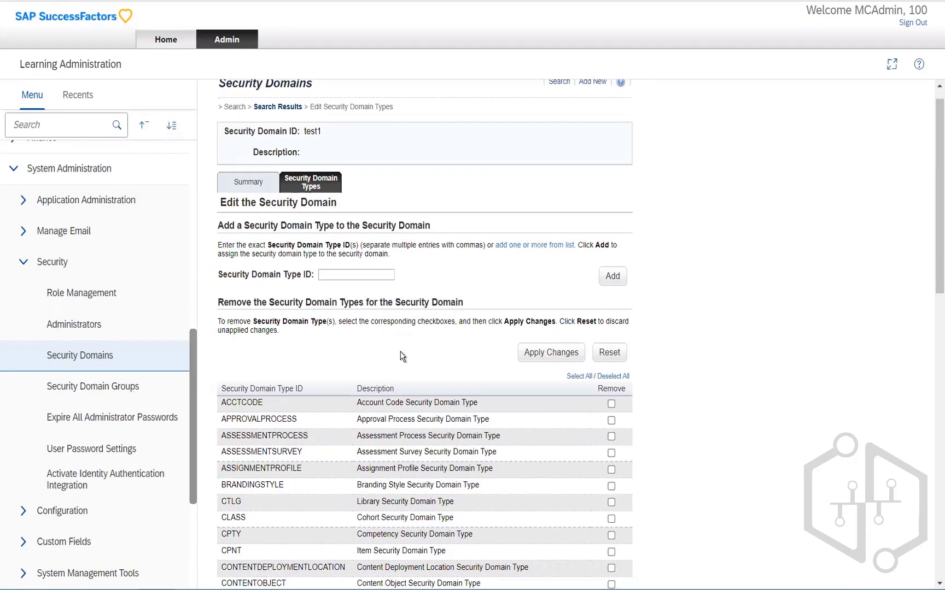
Step: Open the A1_Domain Group security domain group and review the security domains it contains
{"action": "left_click", "coordinate": [102, 389]}
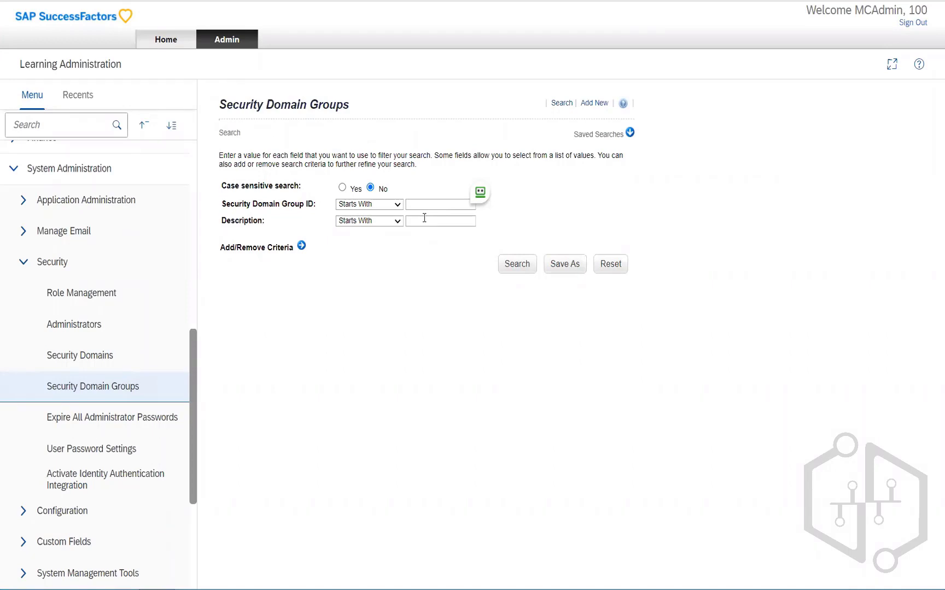
{"action": "left_click", "coordinate": [513, 267]}
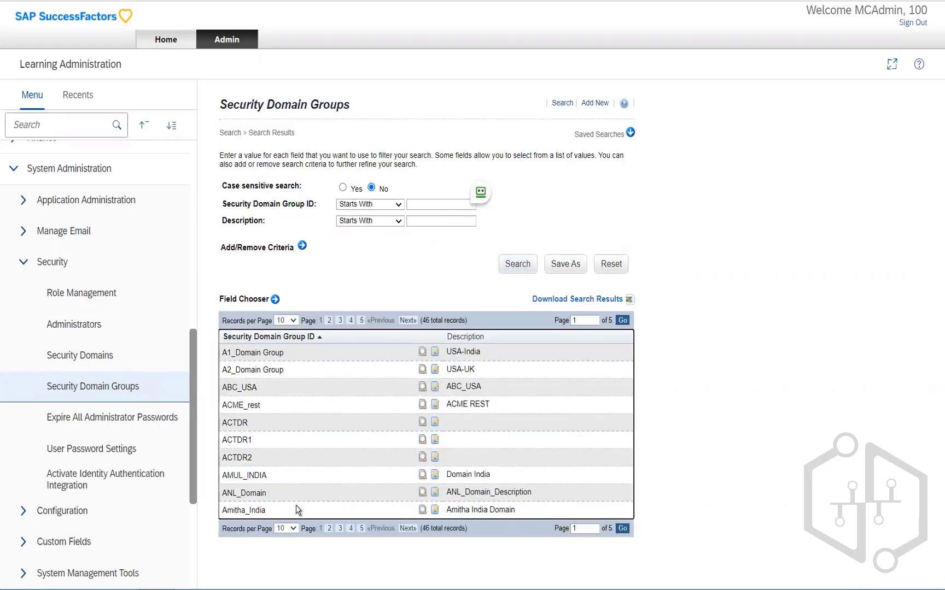
{"action": "left_click", "coordinate": [435, 352]}
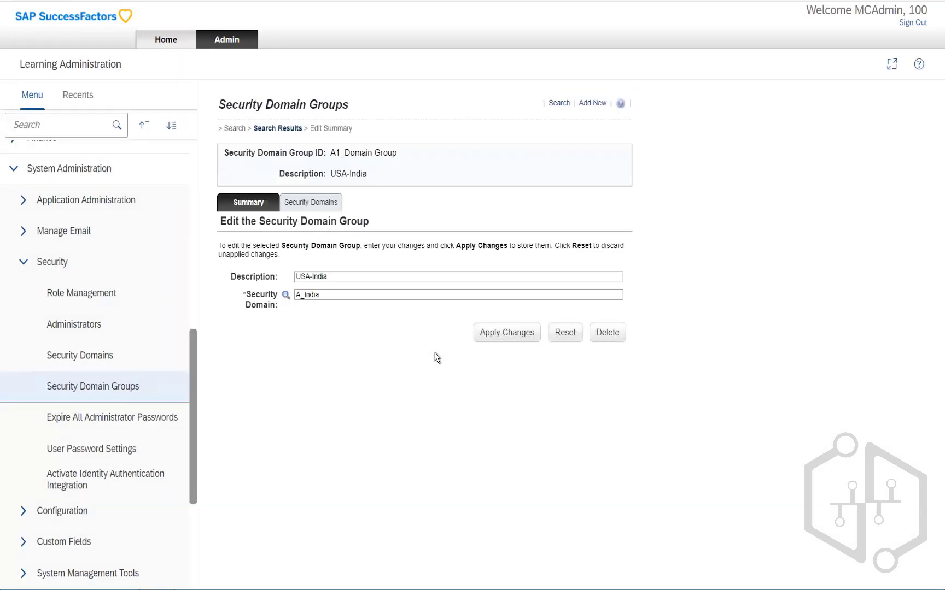
{"action": "left_click", "coordinate": [323, 207]}
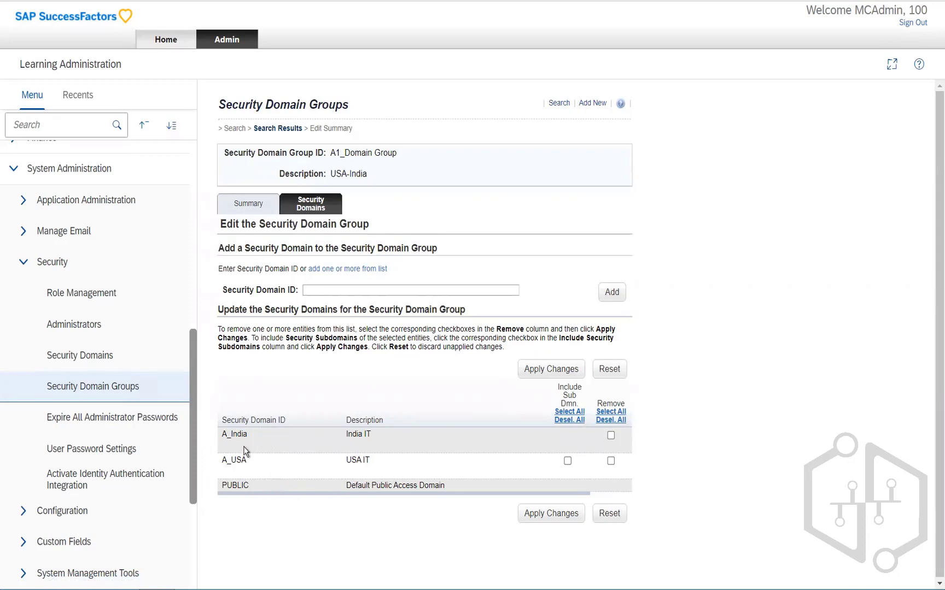
{"action": "left_click_drag", "start_coordinate": [231, 434], "coordinate": [249, 436]}
Step: Add the test1 security domain, top level only, to the A1_Domain Group from the domain list
{"action": "left_click", "coordinate": [594, 446]}
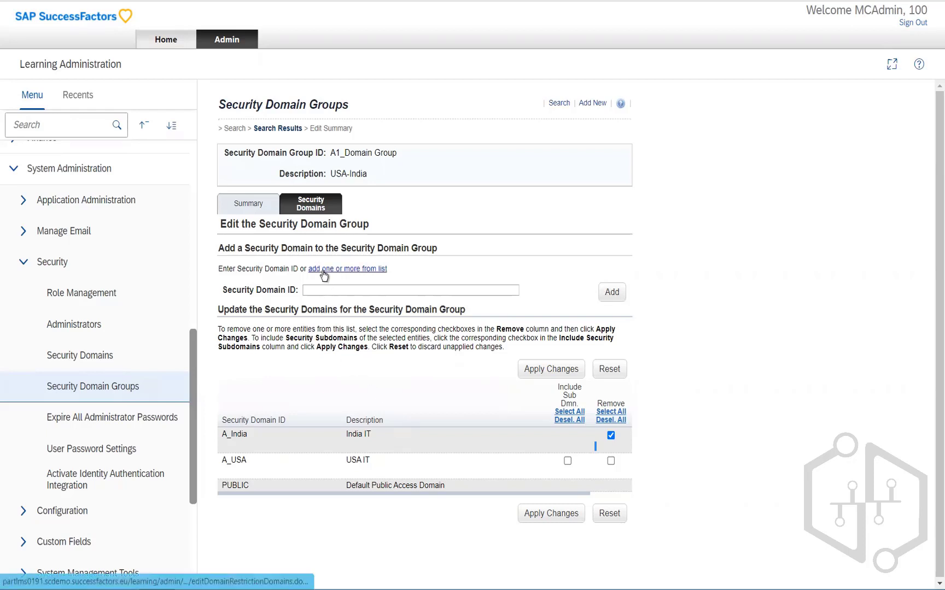
{"action": "left_click", "coordinate": [357, 269]}
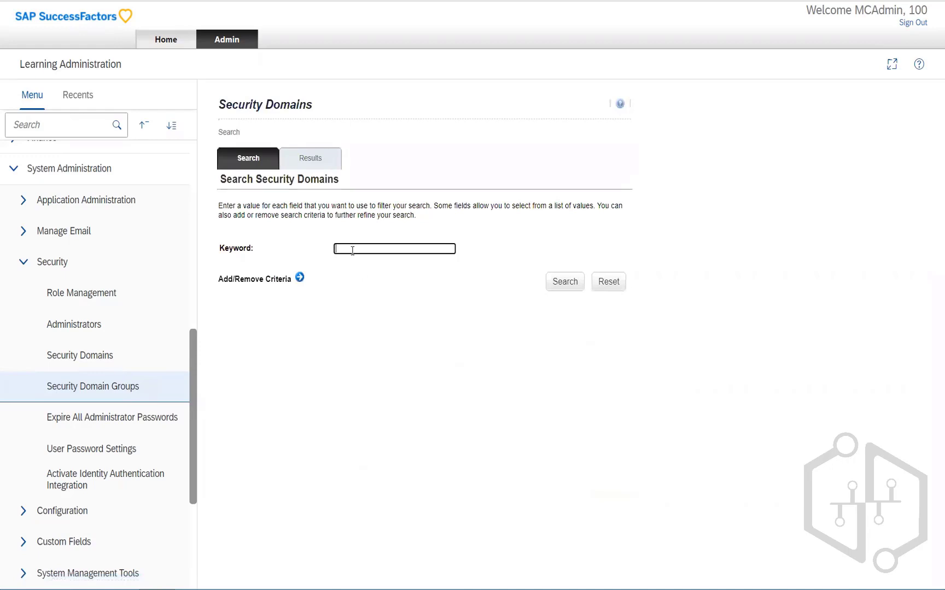
{"action": "type", "text": "test1"}
{"action": "left_click", "coordinate": [561, 285]}
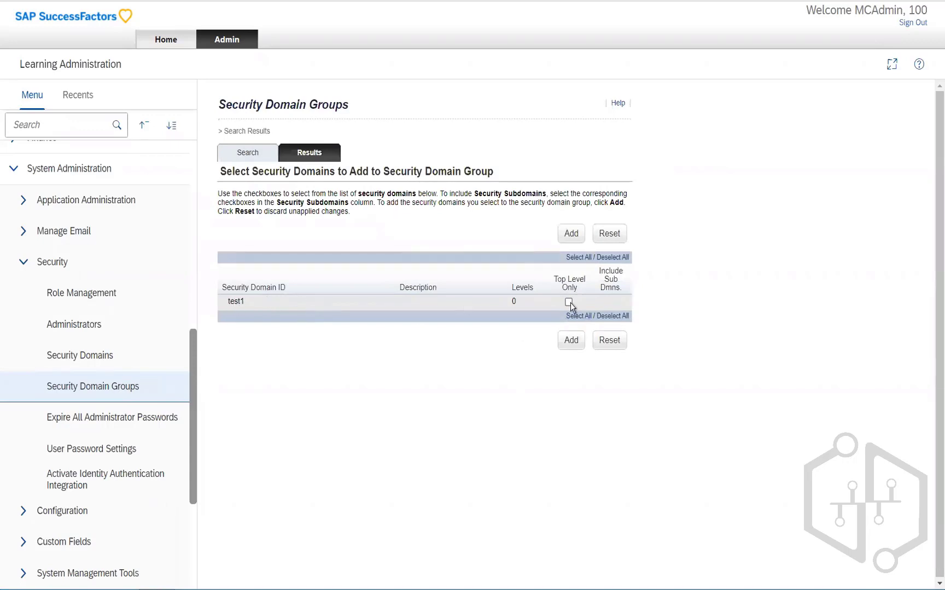
{"action": "left_click", "coordinate": [569, 303]}
{"action": "left_click", "coordinate": [572, 341]}
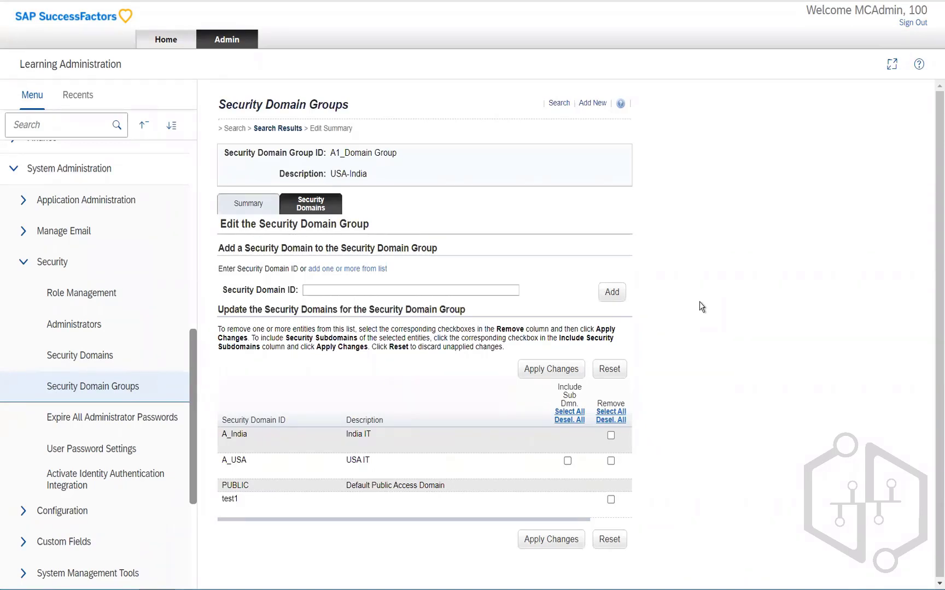
Step: Open Role Management, list all roles, and open the ADMIN role's summary
{"action": "left_click", "coordinate": [56, 295]}
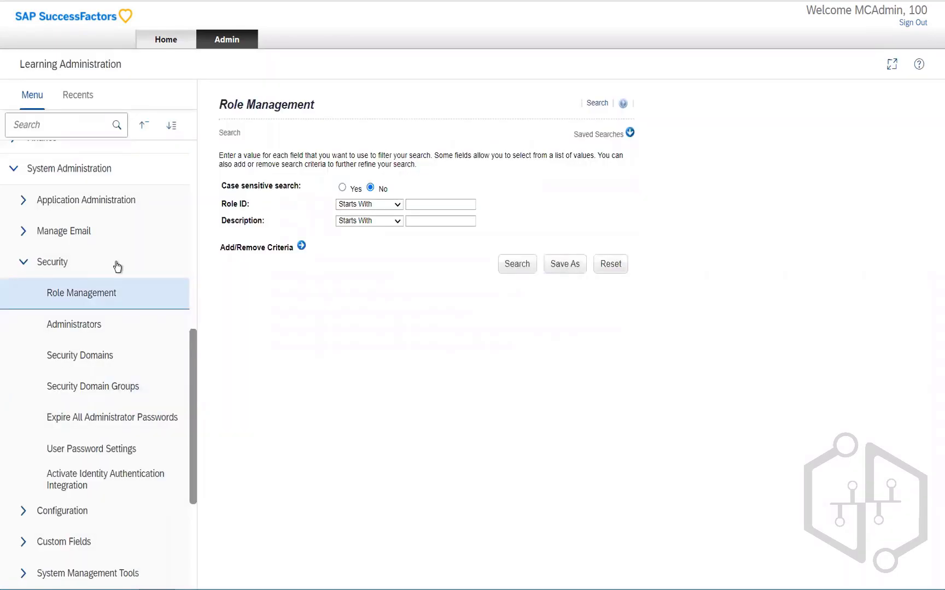
{"action": "left_click", "coordinate": [508, 265]}
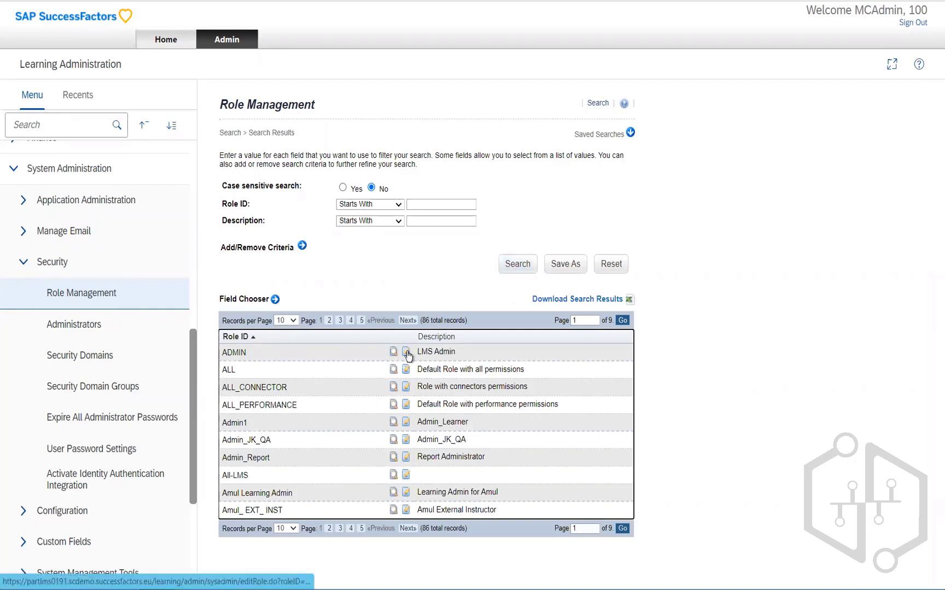
{"action": "left_click", "coordinate": [406, 352]}
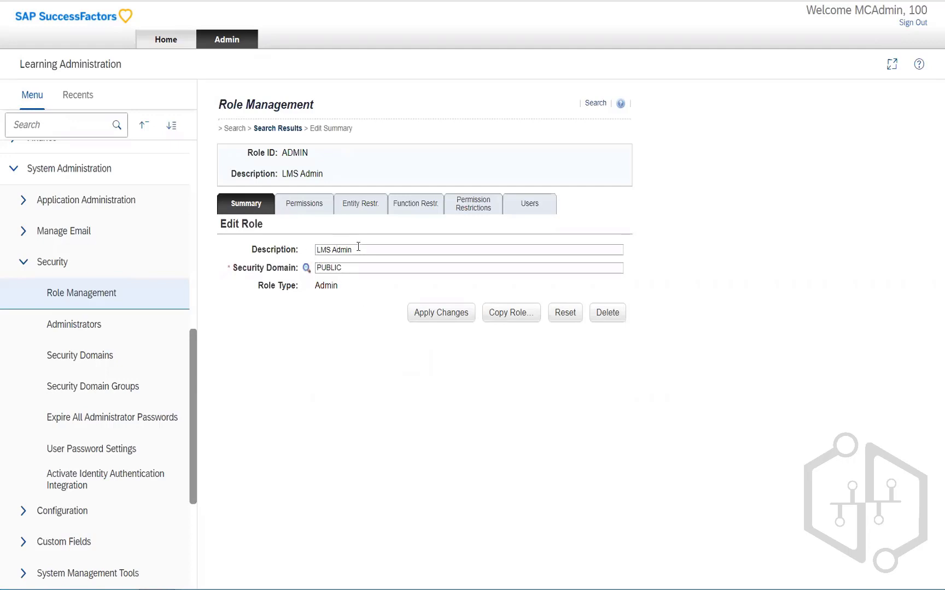
Step: Open the Permissions tab of the ADMIN role
{"action": "left_click_drag", "start_coordinate": [356, 247], "coordinate": [304, 257]}
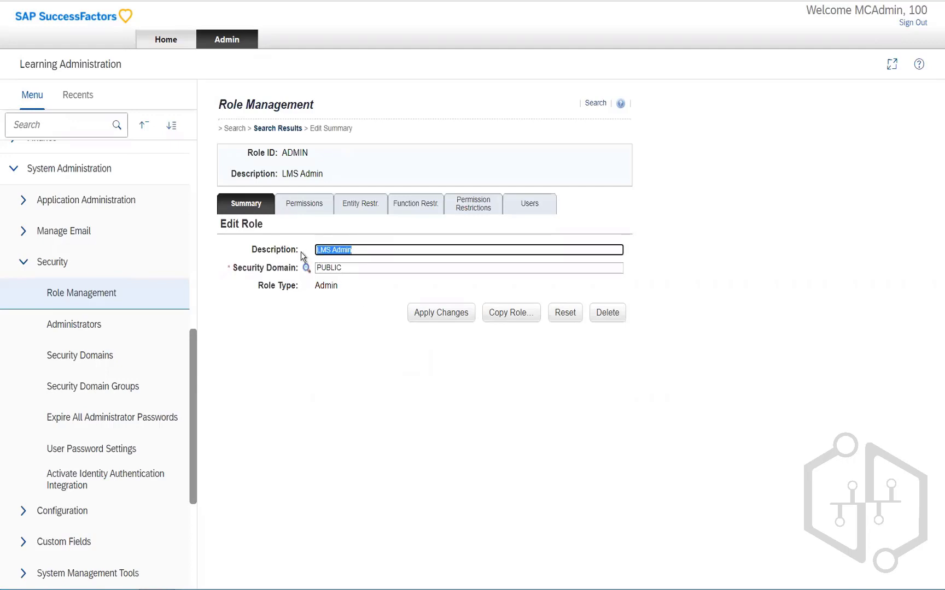
{"action": "left_click", "coordinate": [300, 206]}
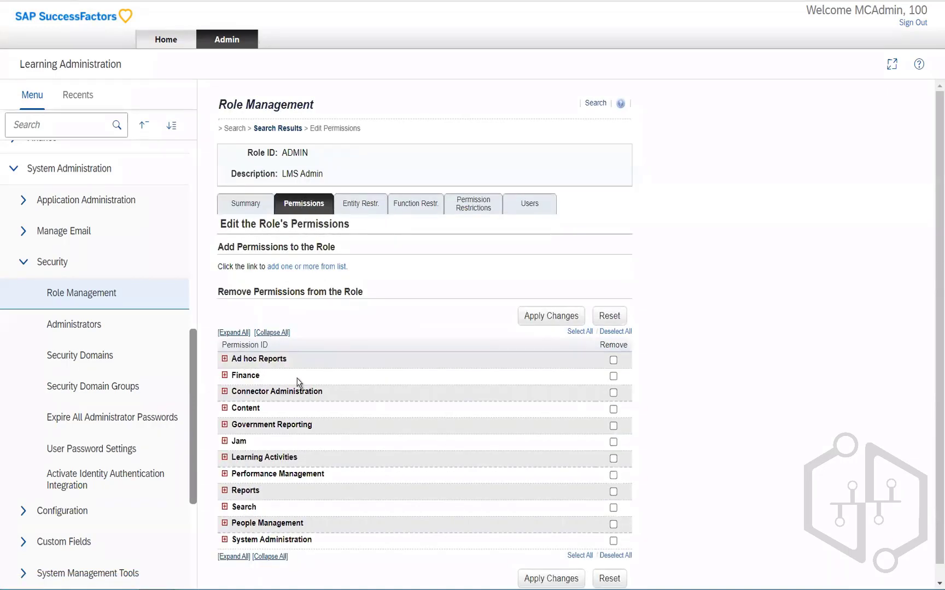
Step: Tick the Finance permission group for removal from the ADMIN role
{"action": "scroll", "coordinate": [339, 432], "scroll_direction": "down", "scroll_amount": 1}
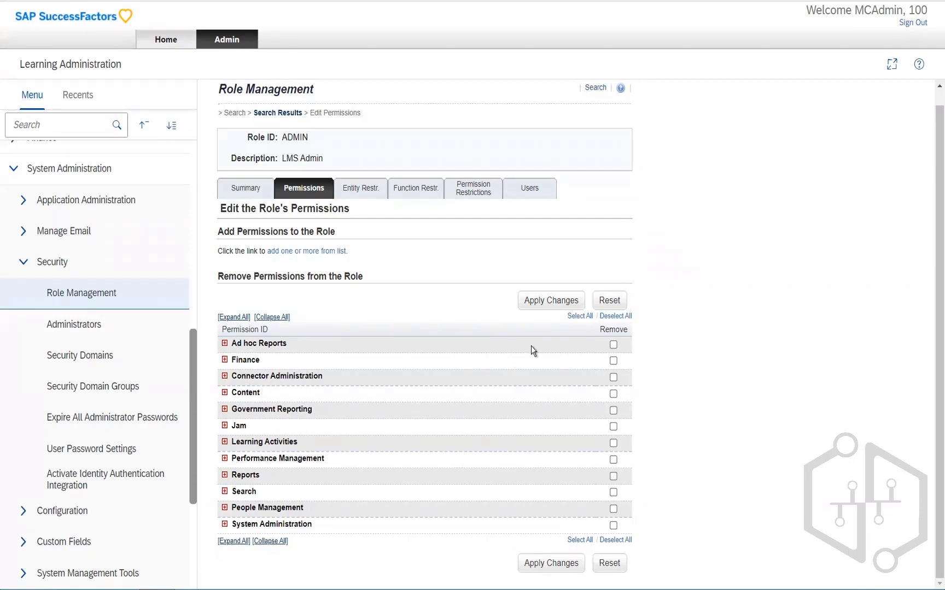
{"action": "left_click", "coordinate": [614, 361]}
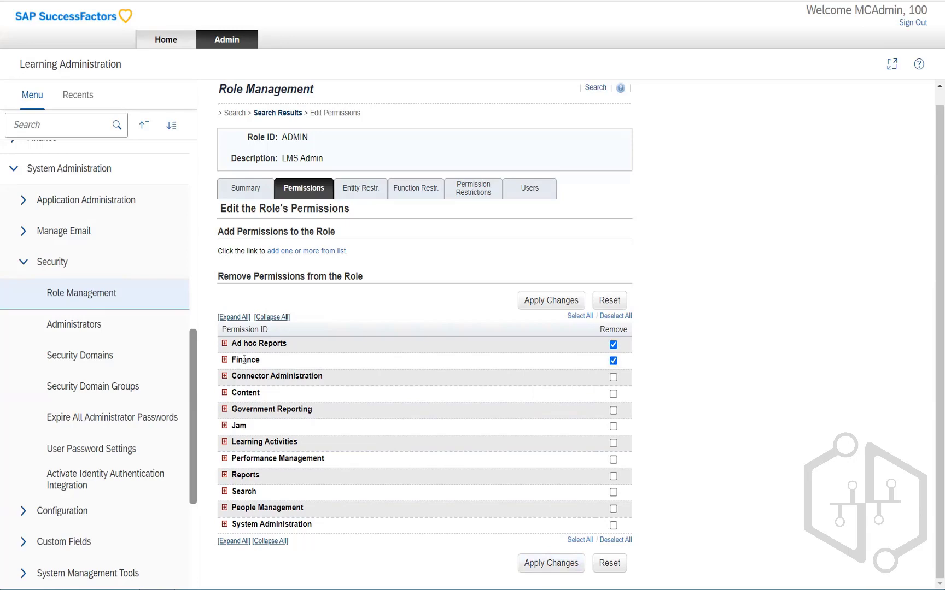
Step: Open the list of permissions available to add to the ADMIN role
{"action": "left_click", "coordinate": [292, 252]}
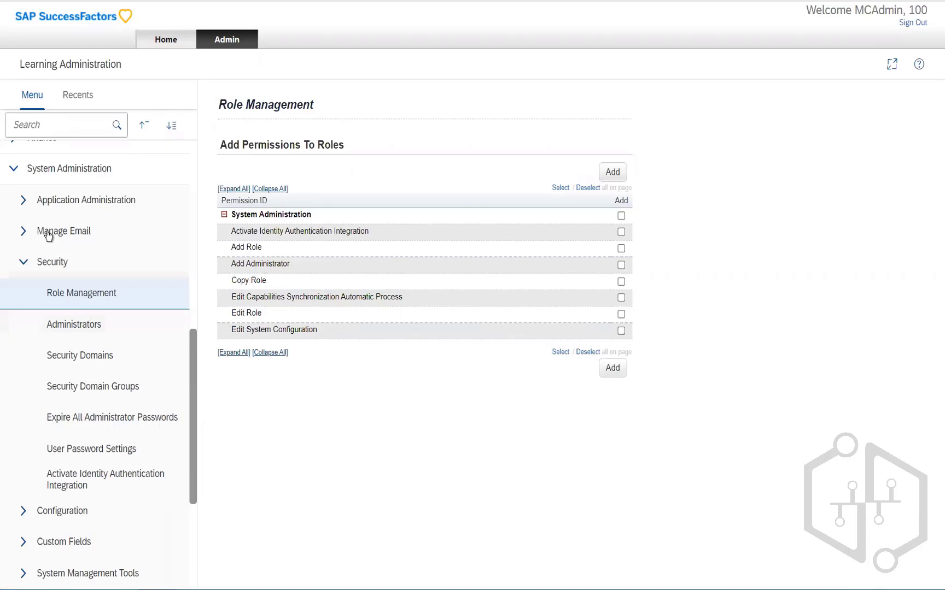
{"action": "scroll", "coordinate": [67, 229], "scroll_direction": "up", "scroll_amount": 2}
{"action": "scroll", "coordinate": [67, 229], "scroll_direction": "up", "scroll_amount": 7}
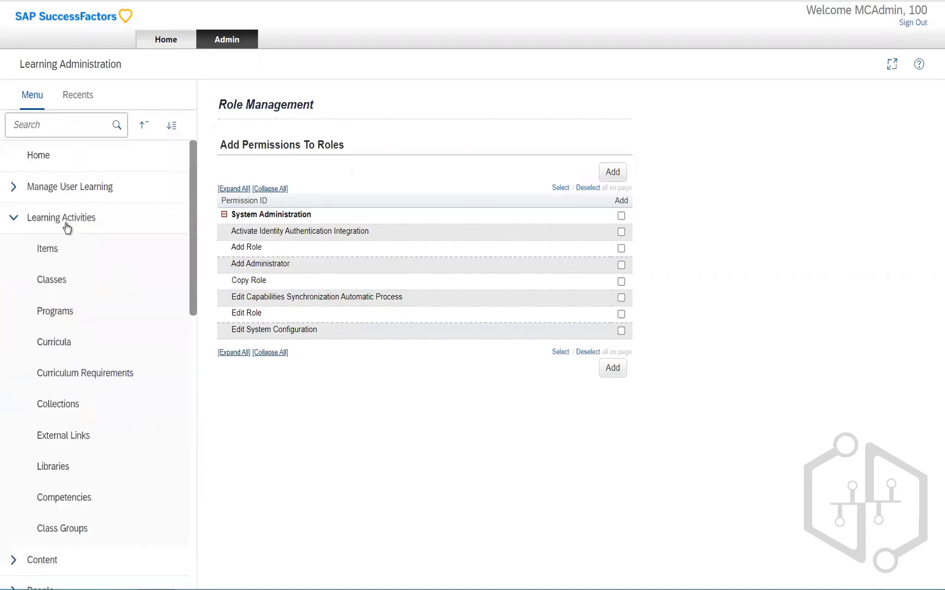